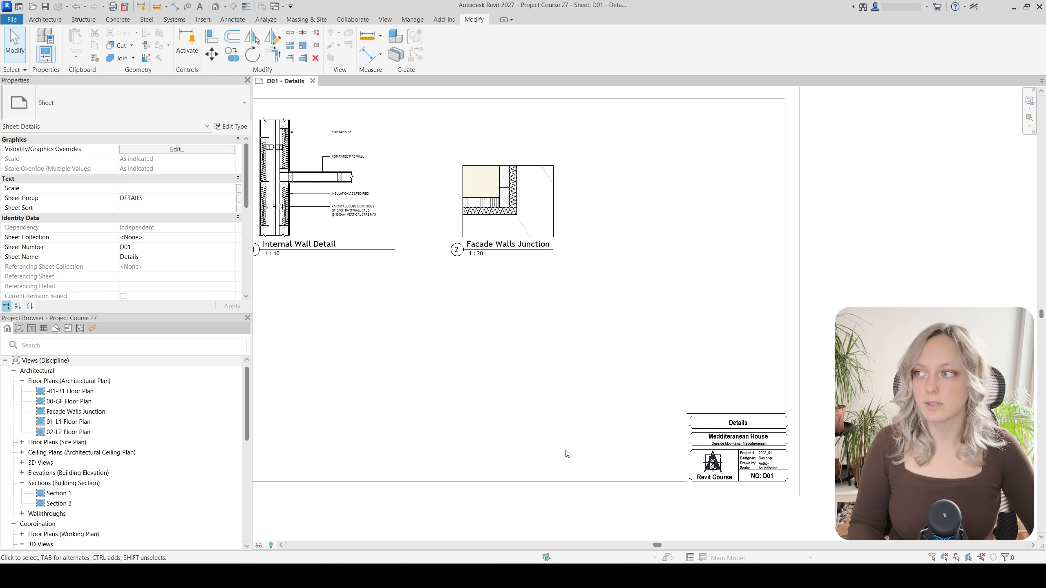
Delete the Facade Walls Junction view from the sheet, then undo to restore it
middle_click_drag(385, 356, 412, 392)
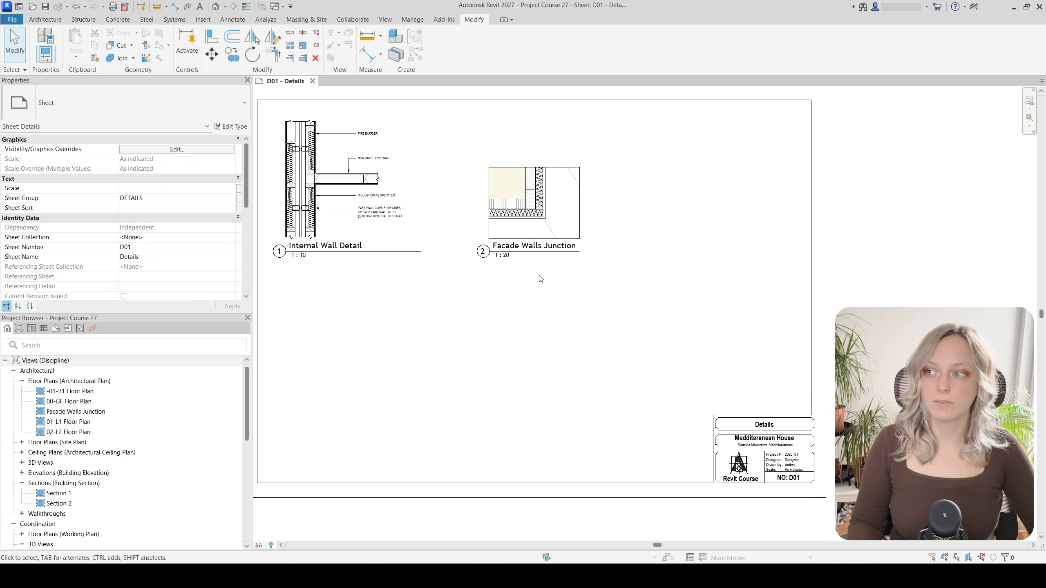
scroll(512, 296, "up", 1)
scroll(514, 304, "down", 1)
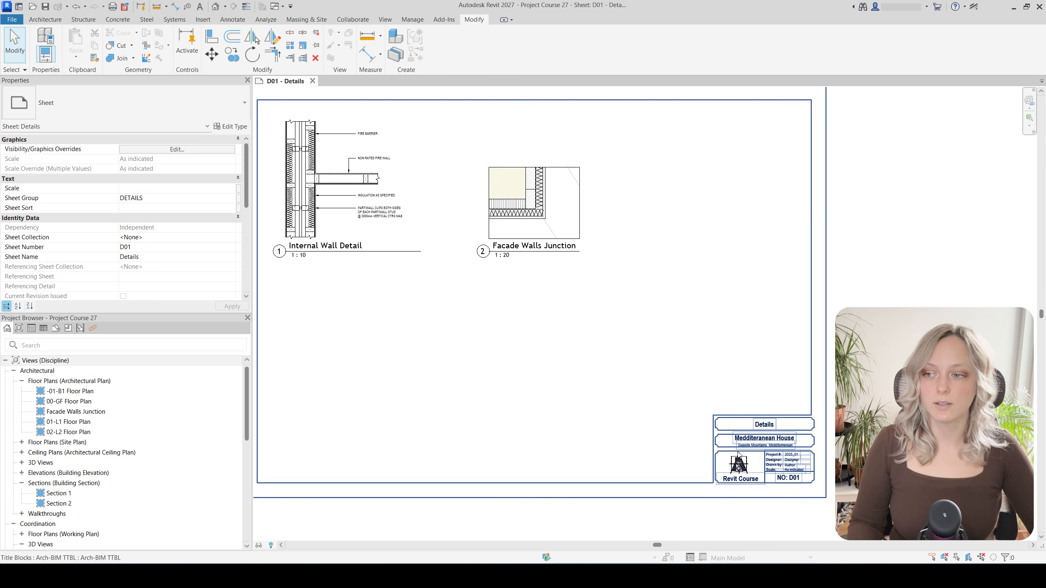
left_click(555, 222)
key("Delete")
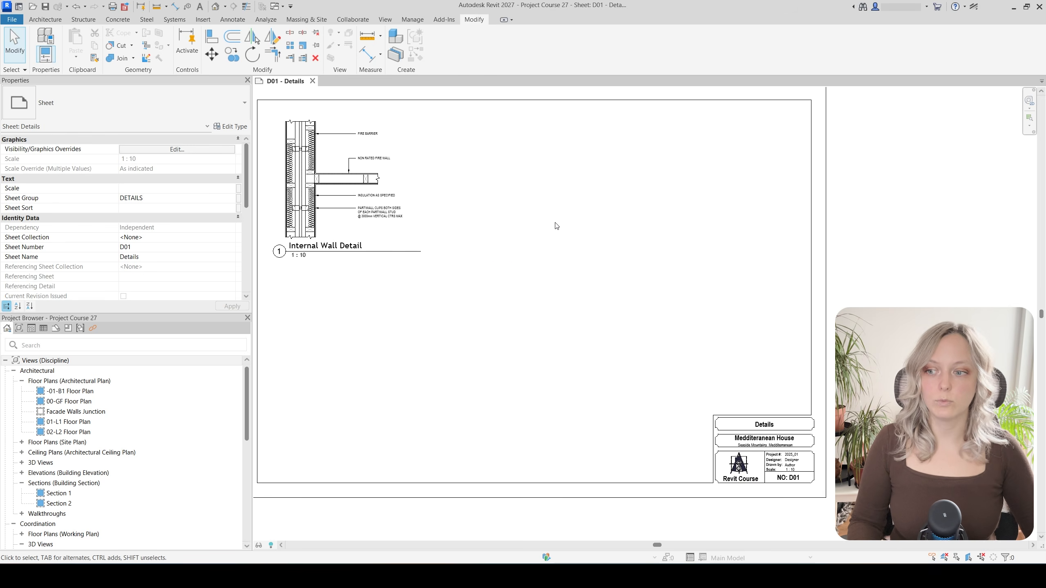
left_click(76, 6)
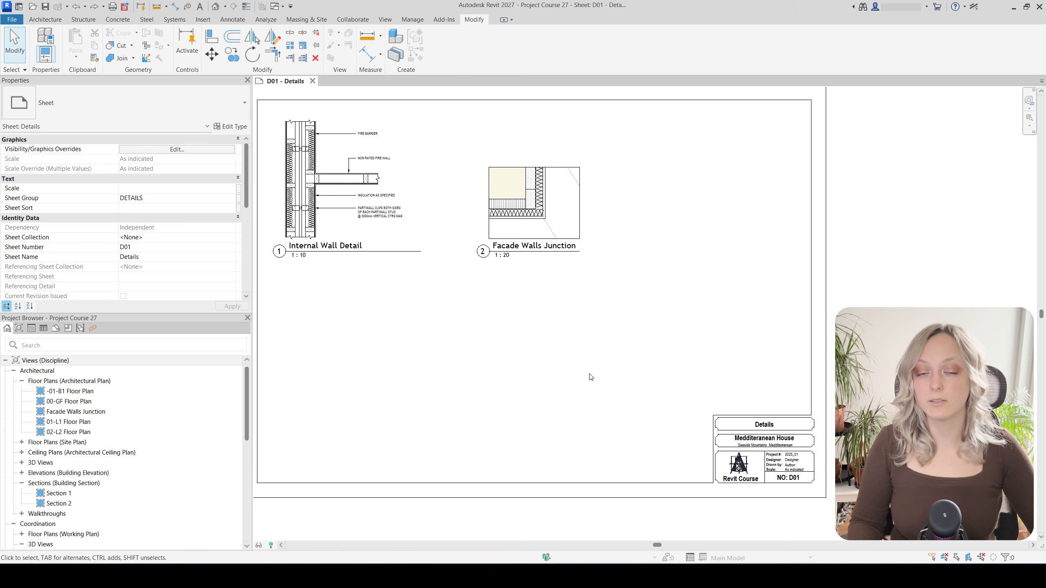
scroll(797, 520, "up", 4)
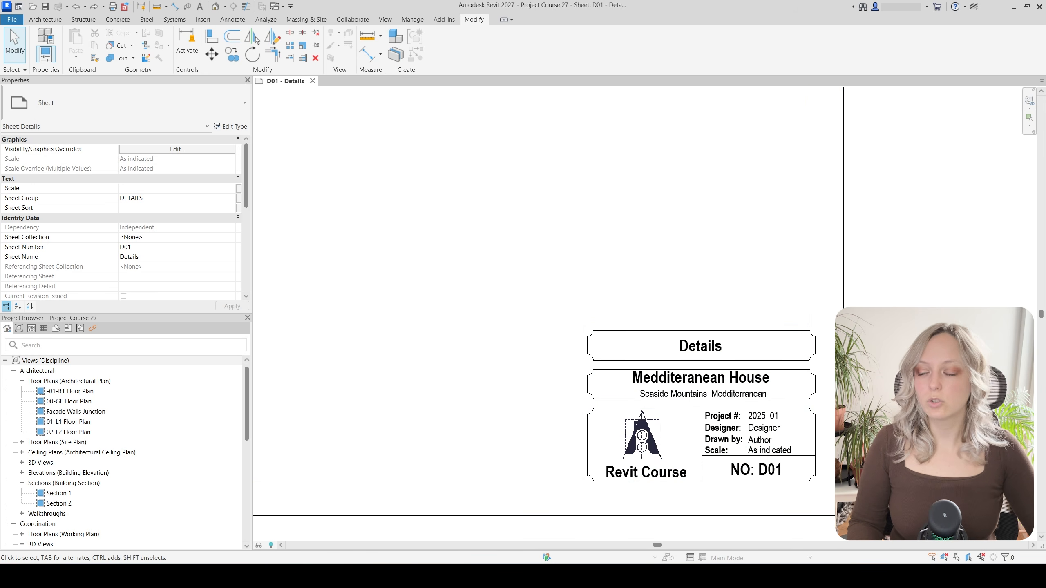
Edit the Arch-BIM TTBL title block family and inspect its Scale label reading 1/8" = 1'-0"
left_click(723, 438)
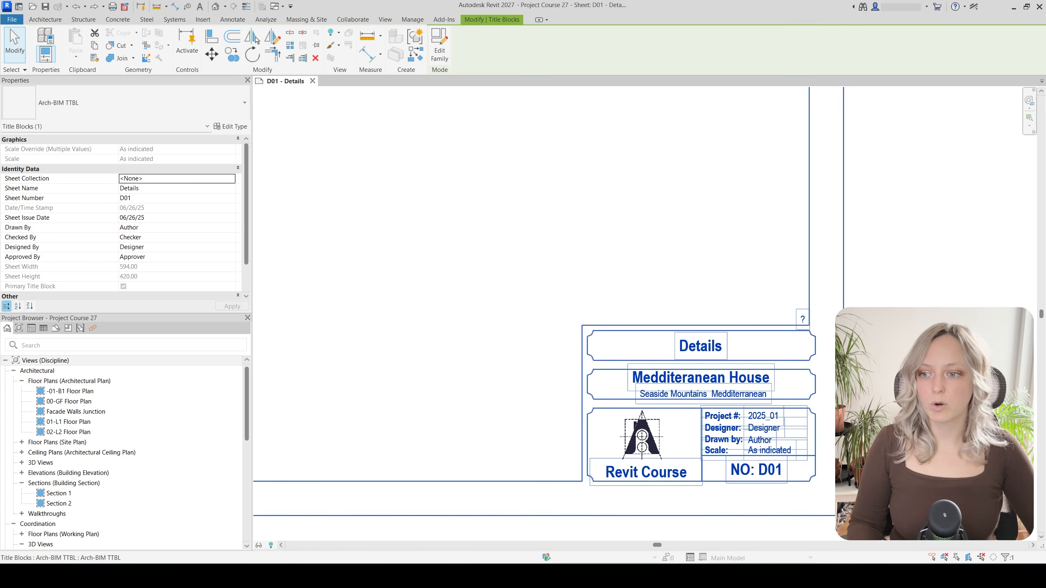
left_click(439, 45)
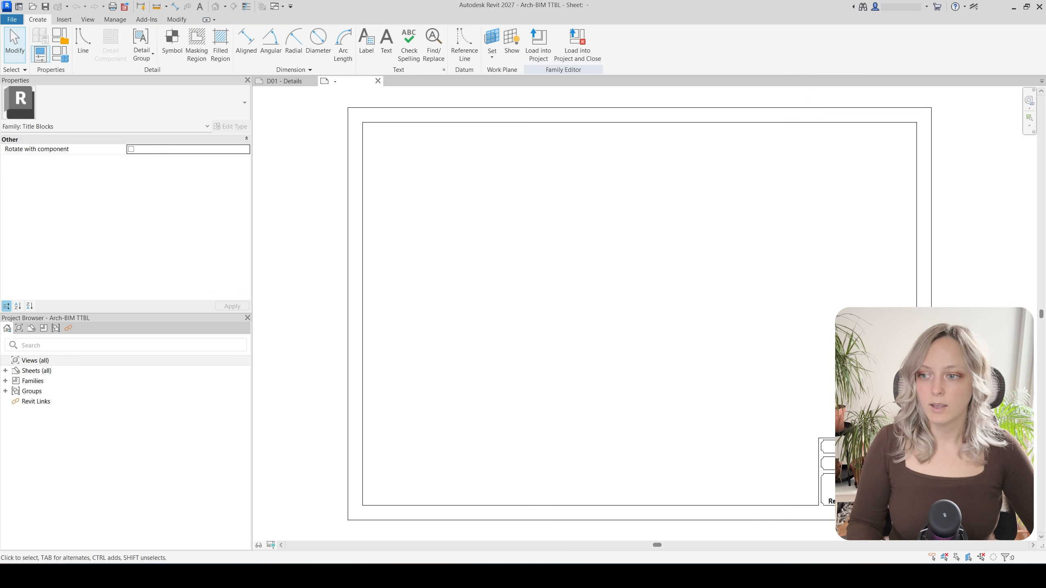
scroll(808, 478, "up", 5)
scroll(808, 478, "up", 3)
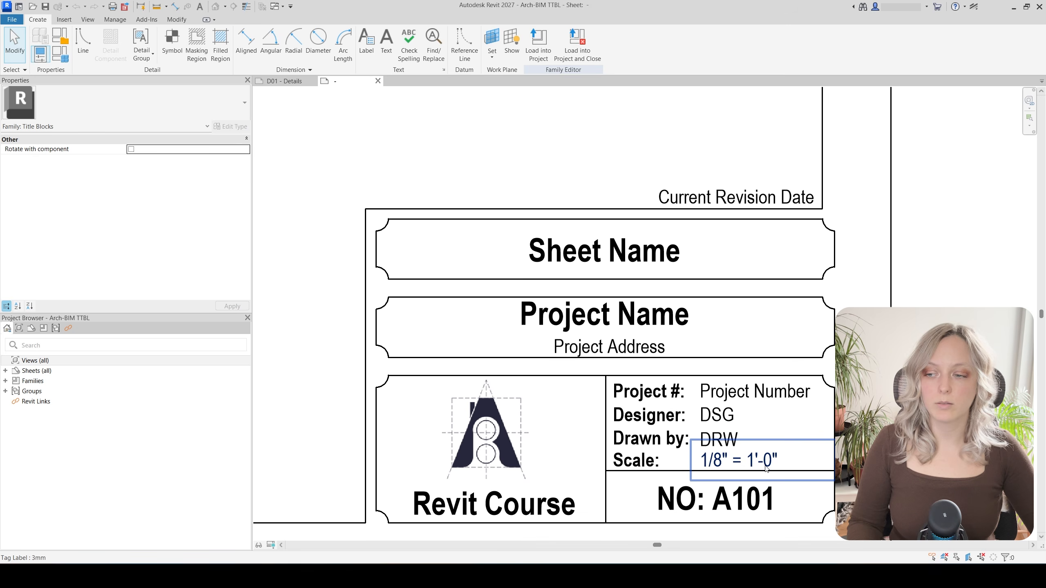
left_click(765, 468)
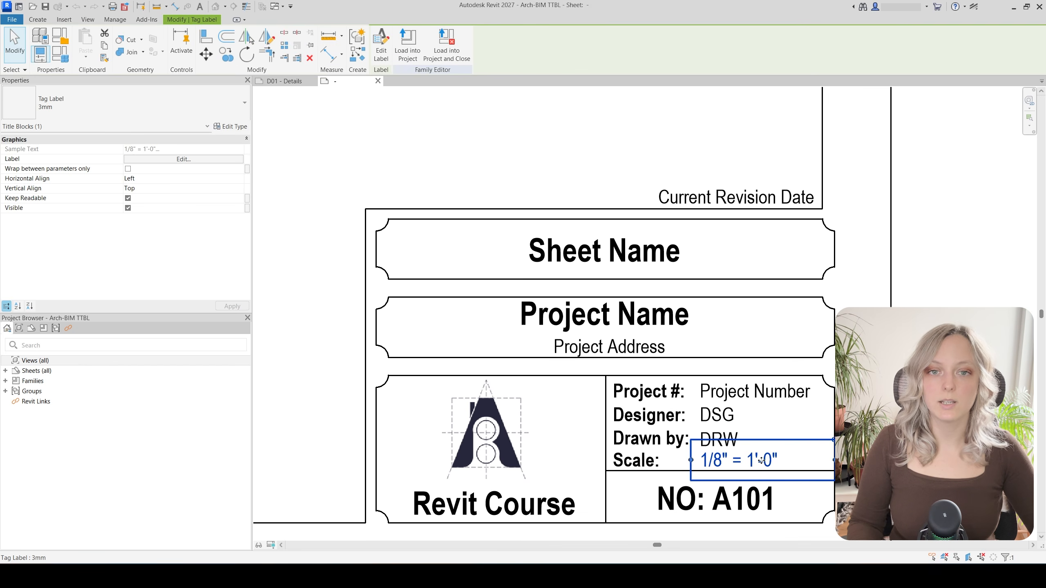
middle_click_drag(761, 460, 741, 459)
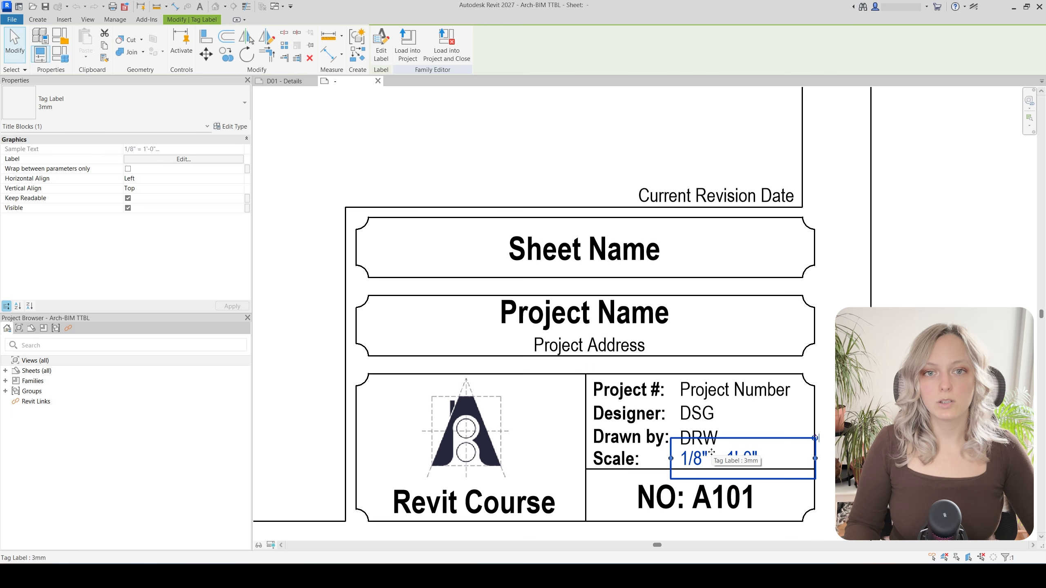
left_click(473, 171)
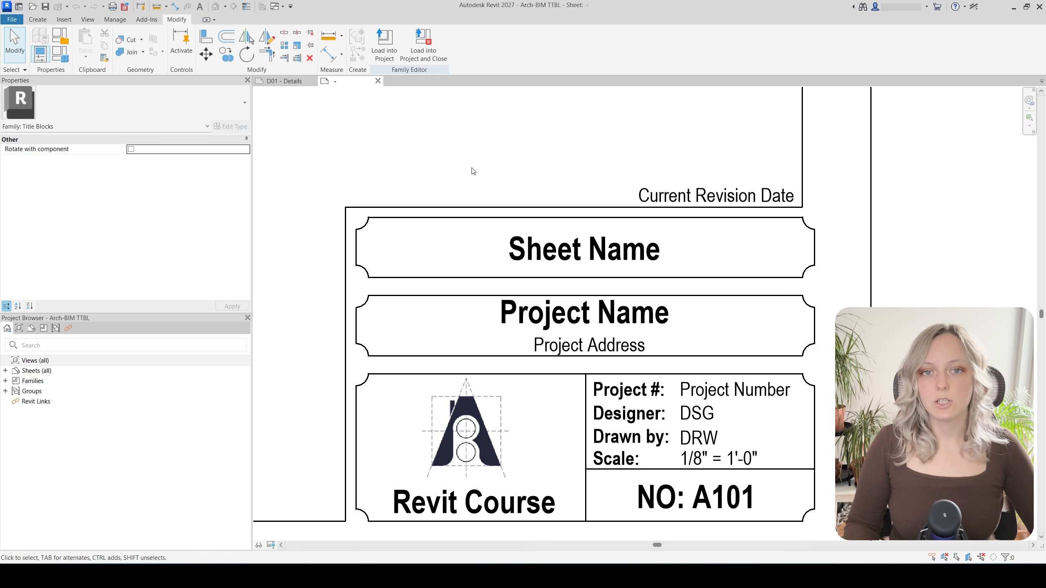
left_click(123, 20)
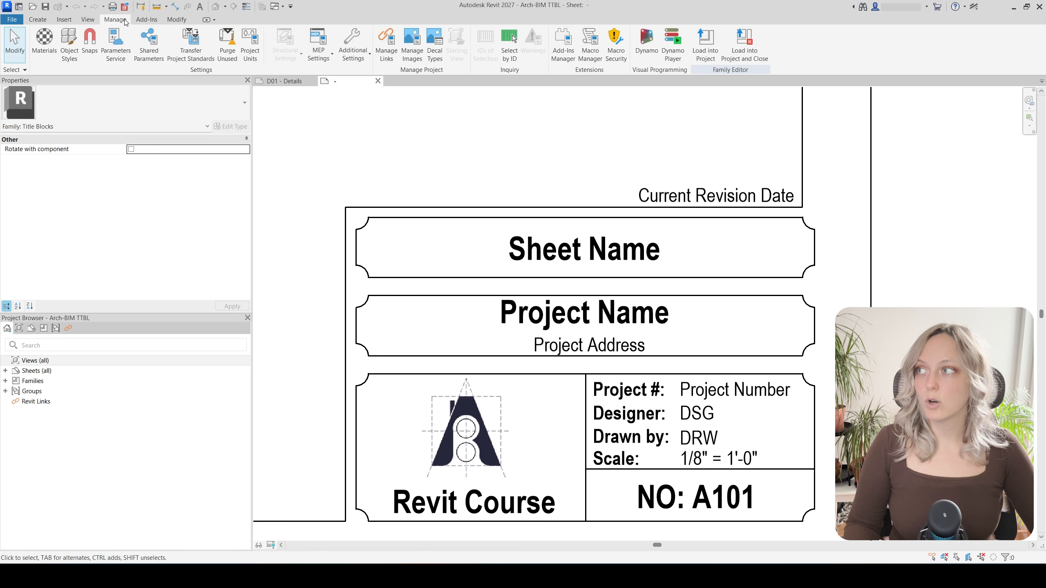
Create a new shared parameter group named 'Titleblock Parameters'
left_click(145, 50)
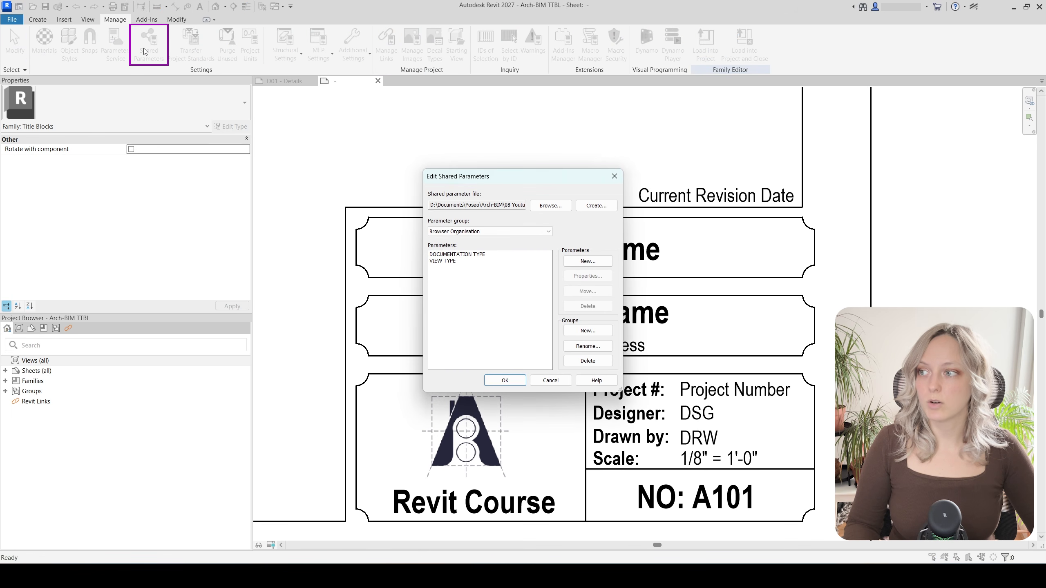
left_click(594, 331)
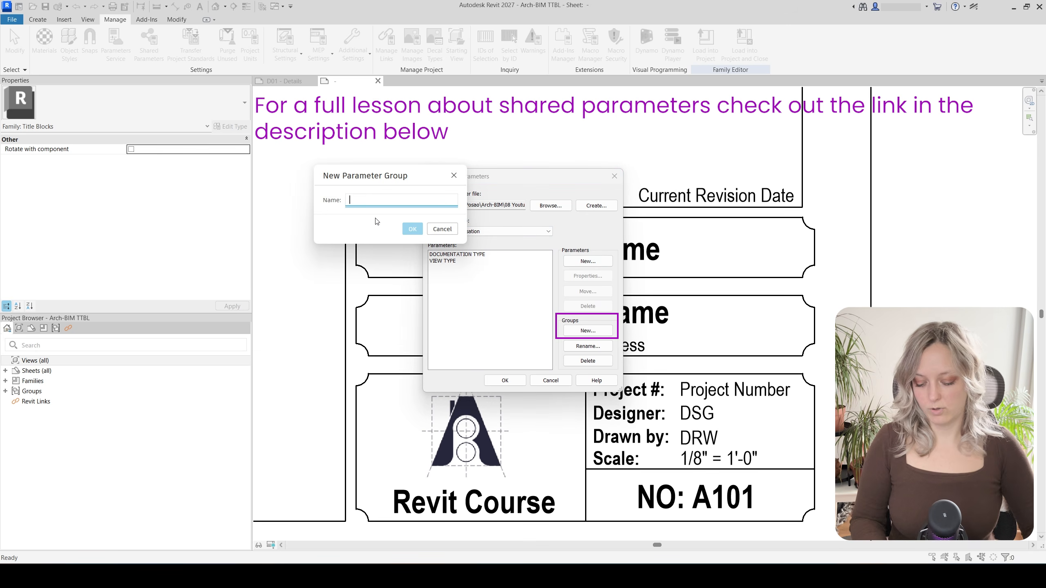
type("Title")
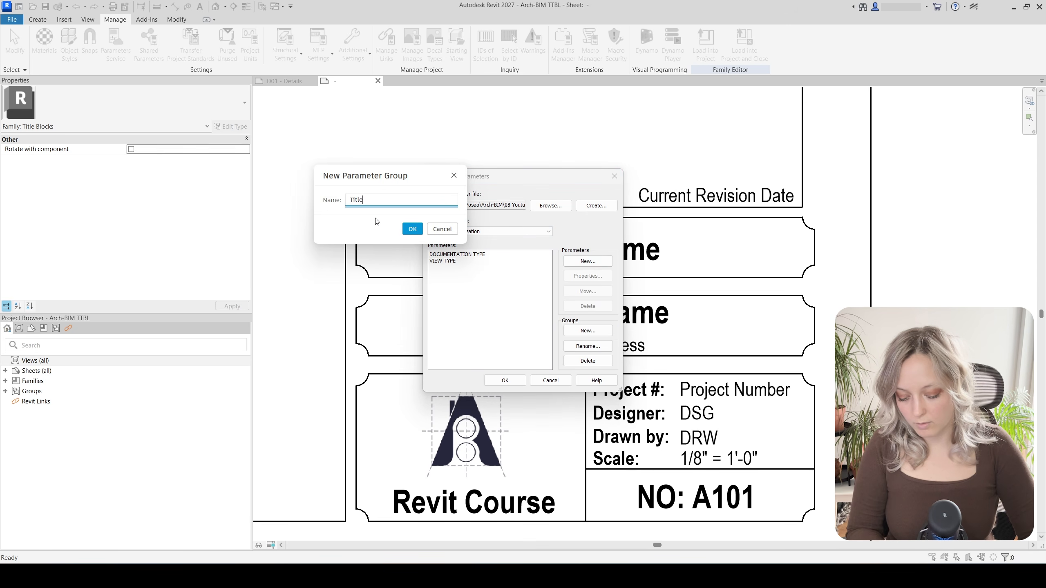
type("block Param")
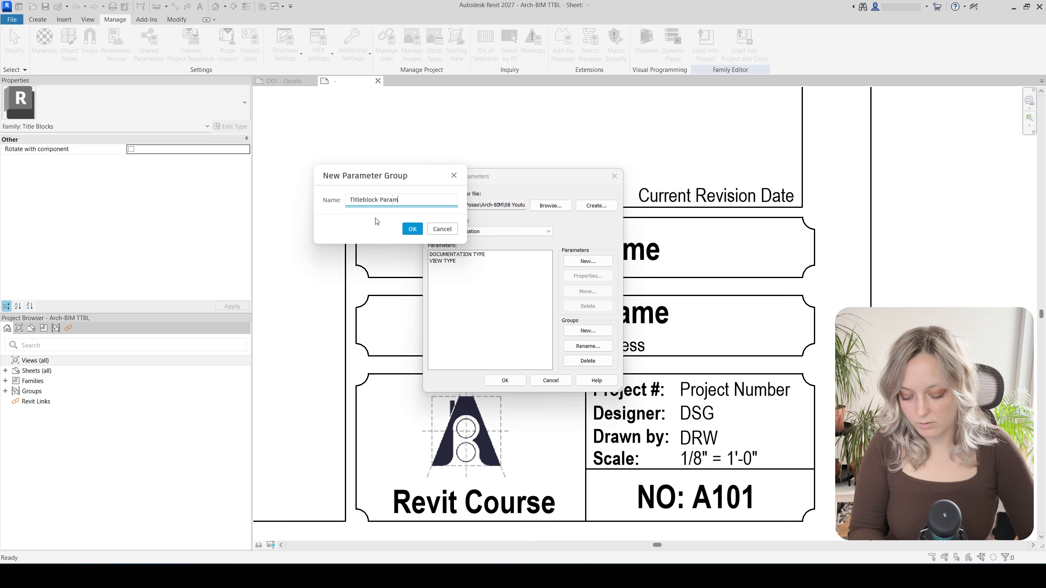
type("eters")
key("Return")
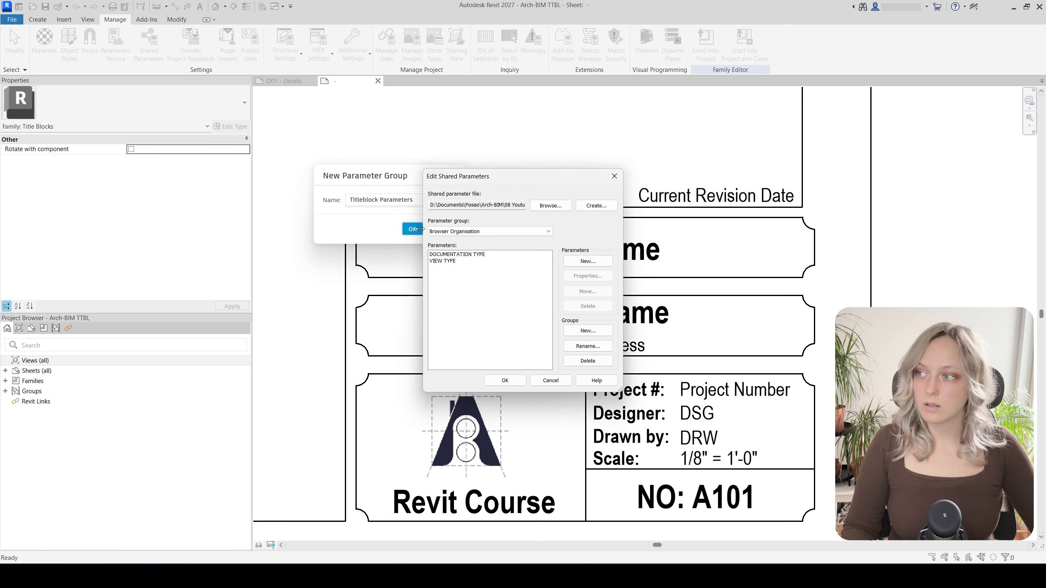
Add a Text parameter named 'Dummy Scale' to that group and save the shared parameters
left_click(578, 261)
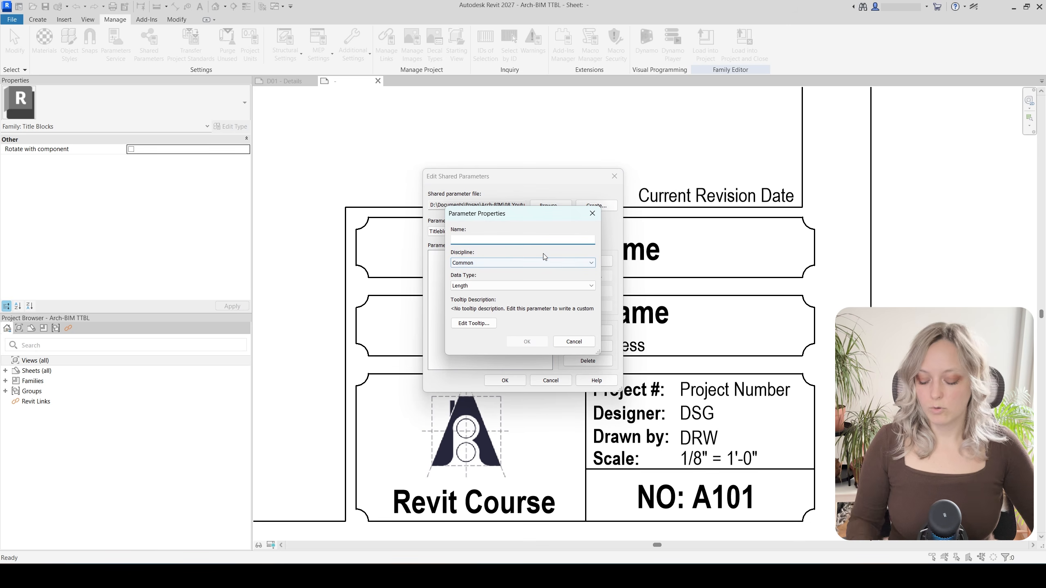
type("Dummy")
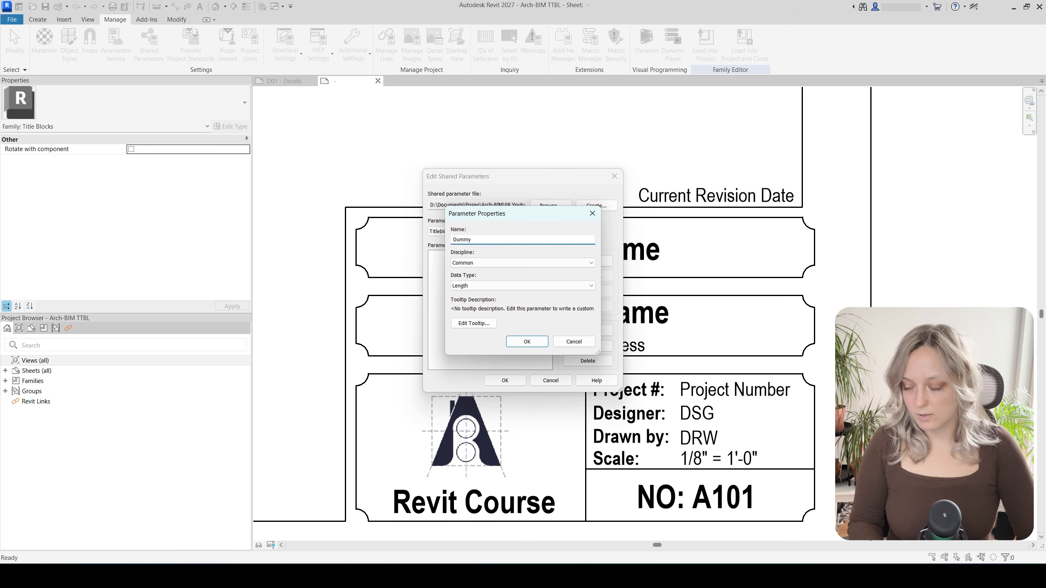
type(" Scale")
left_click(515, 286)
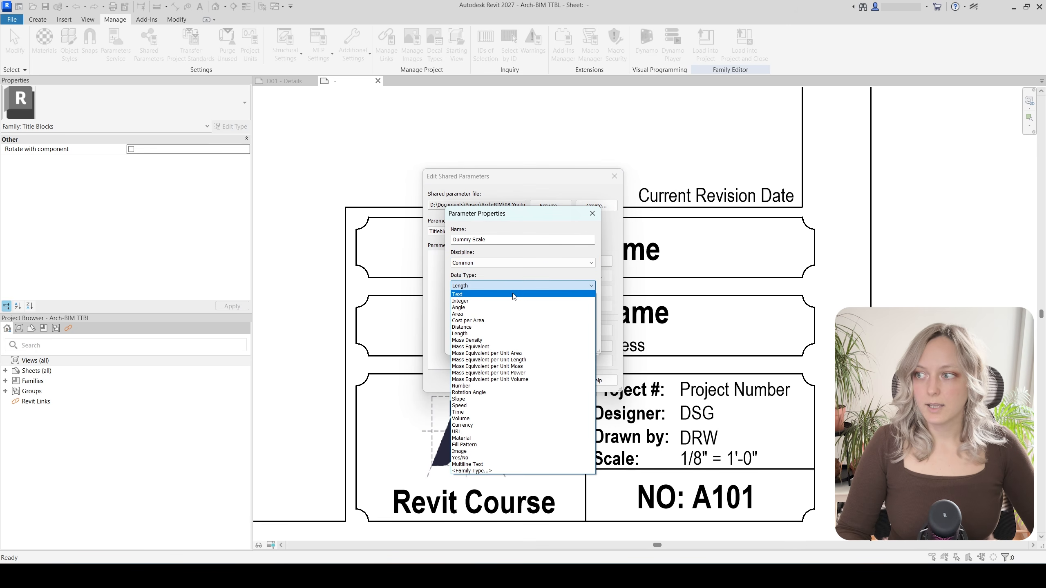
left_click(514, 295)
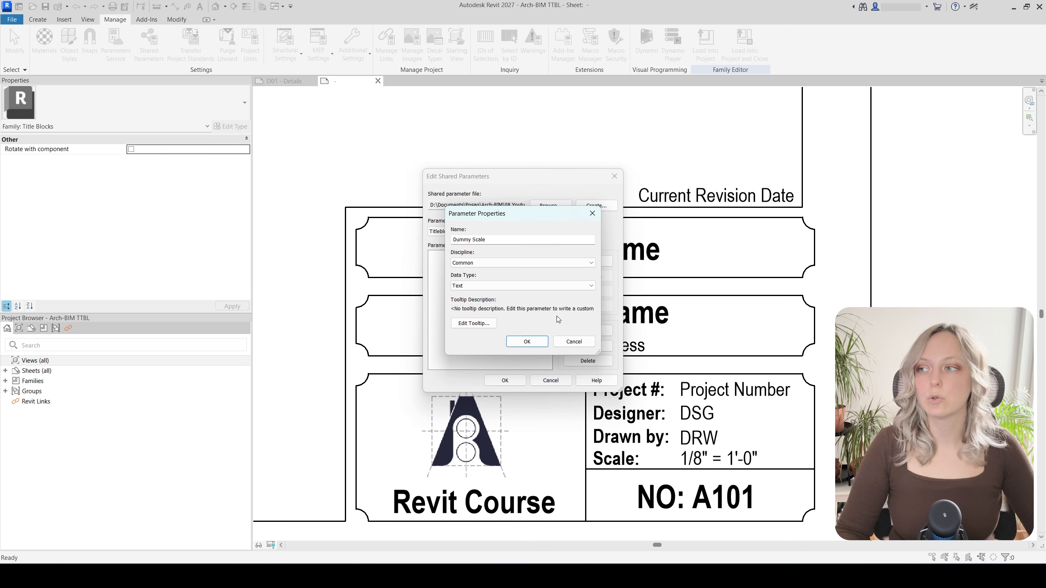
left_click(527, 341)
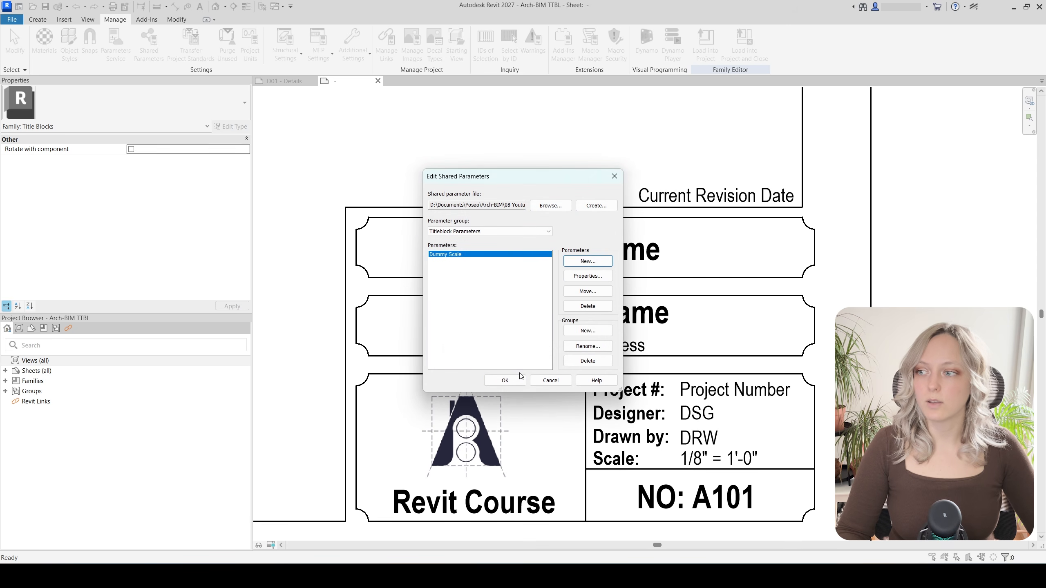
left_click(505, 380)
Start a new label beside the Scale field in the title block
left_click(717, 465)
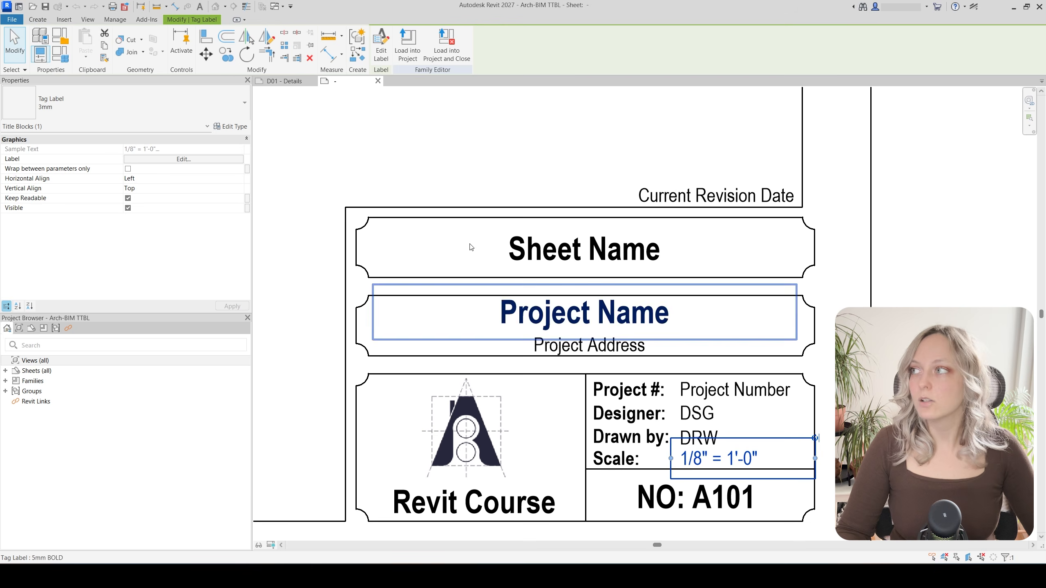
left_click(42, 21)
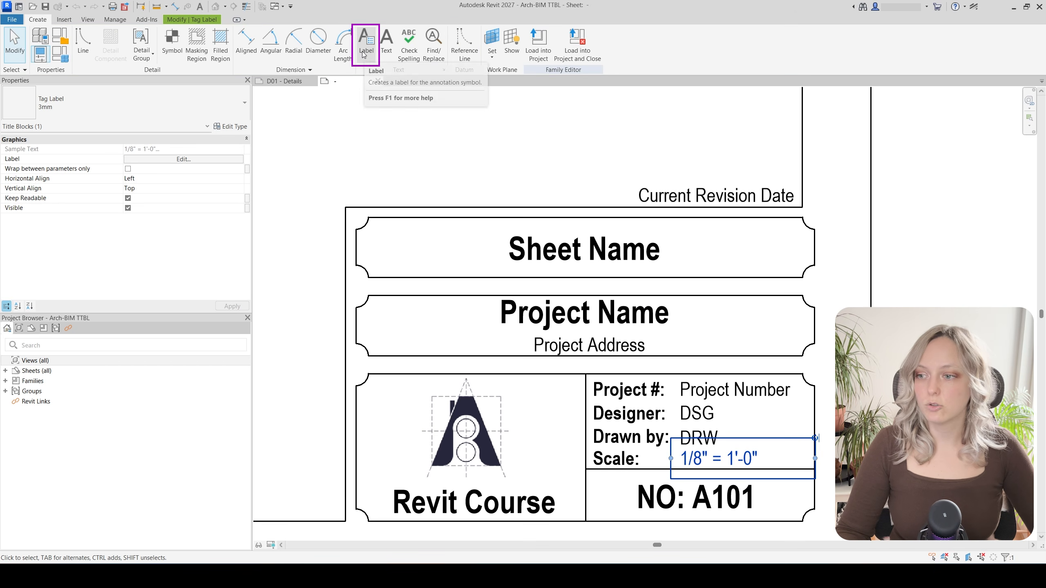
left_click(364, 54)
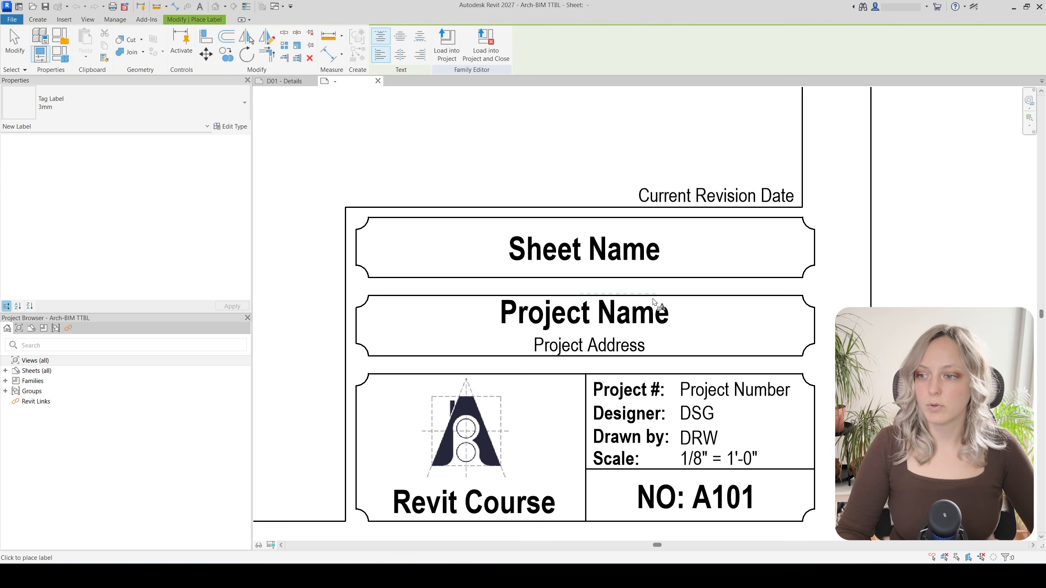
left_click(685, 461)
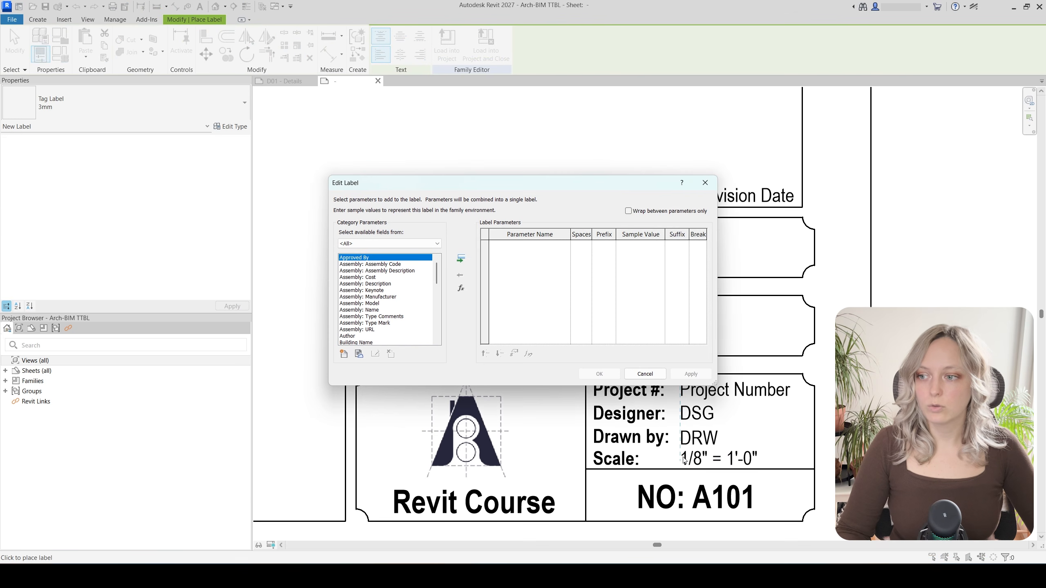
Add the shared Dummy Scale parameter from Titleblock Parameters to the label
left_click(344, 354)
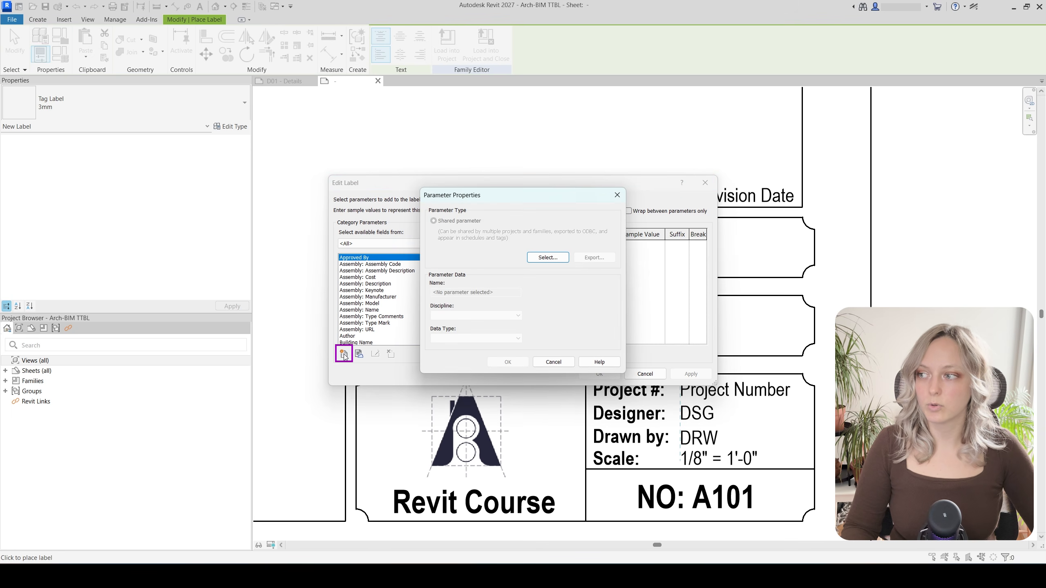
left_click(548, 257)
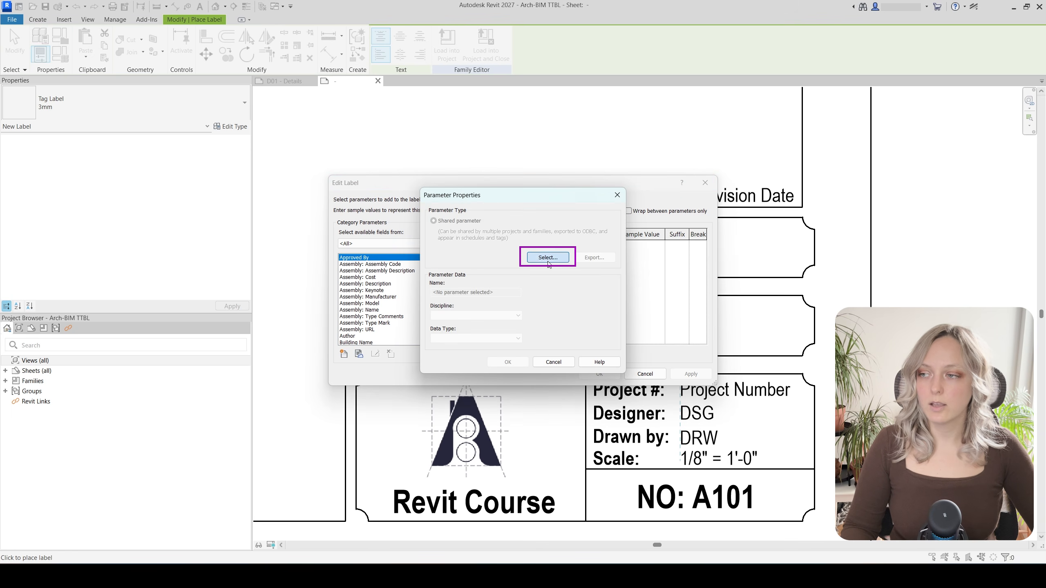
left_click(474, 232)
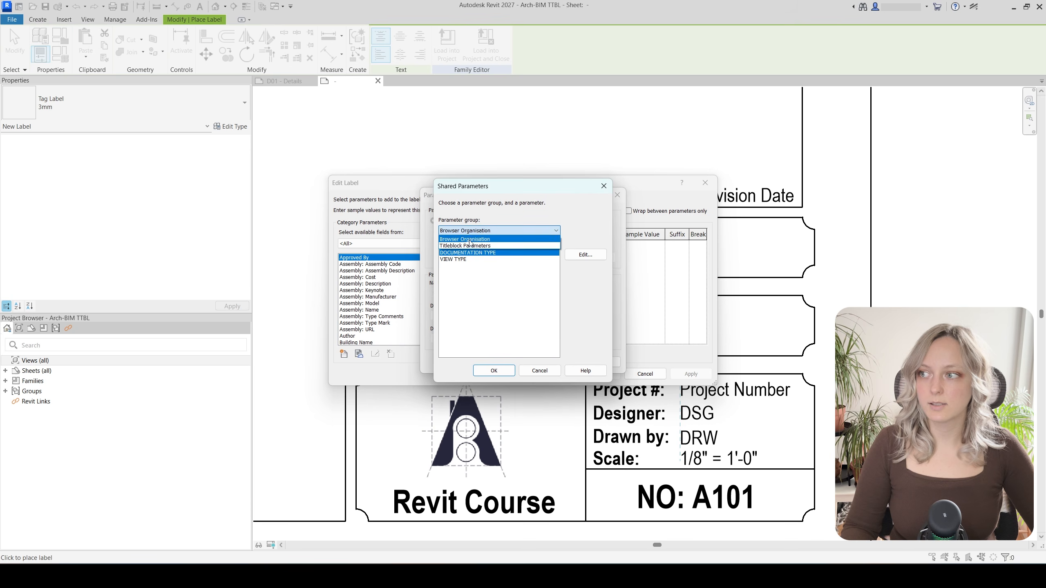
left_click(468, 240)
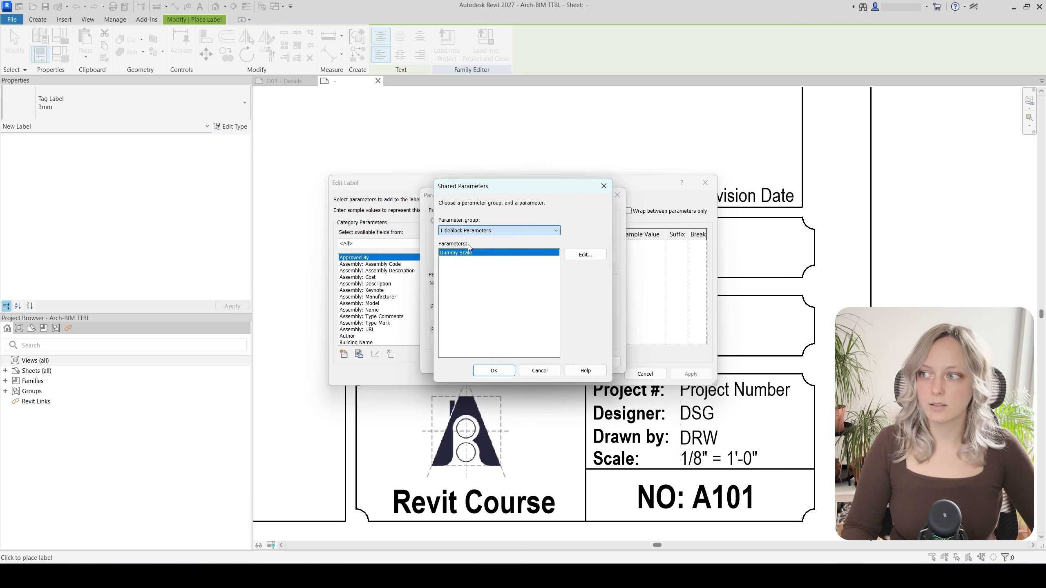
left_click(494, 373)
left_click(506, 362)
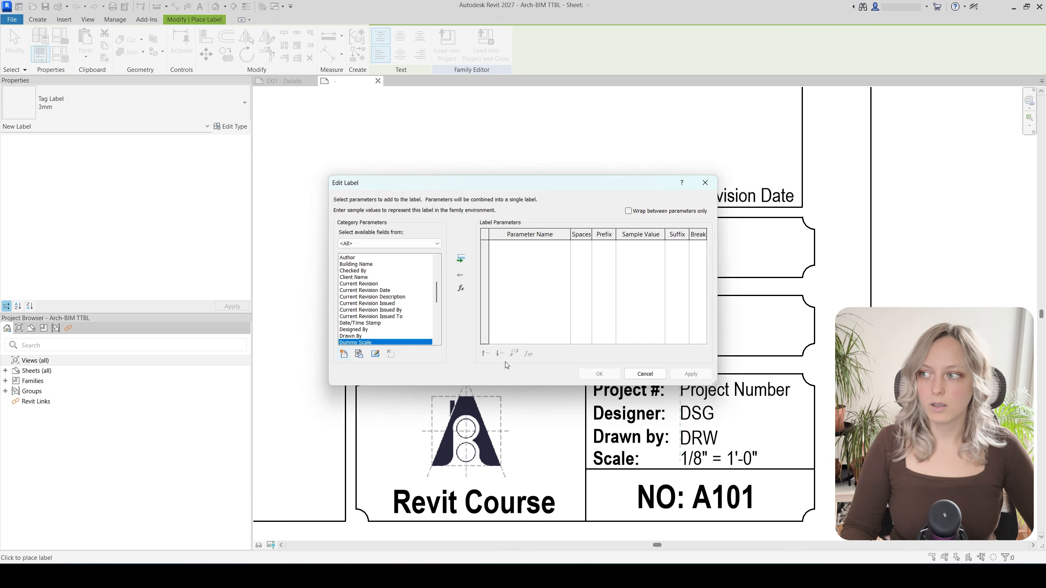
left_click(461, 258)
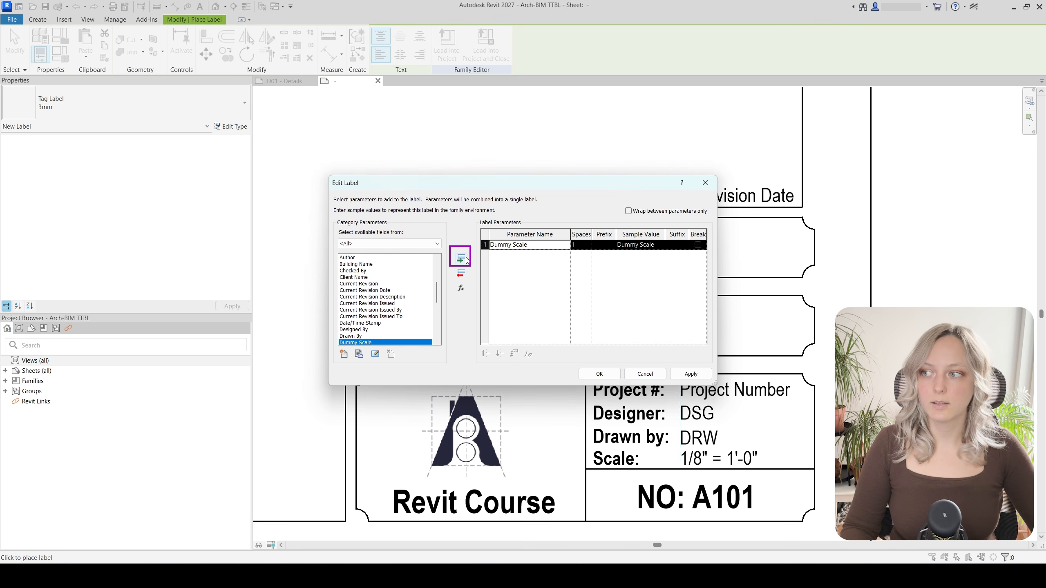
Give Dummy Scale the prefix '1:' and place the label
left_click(610, 246)
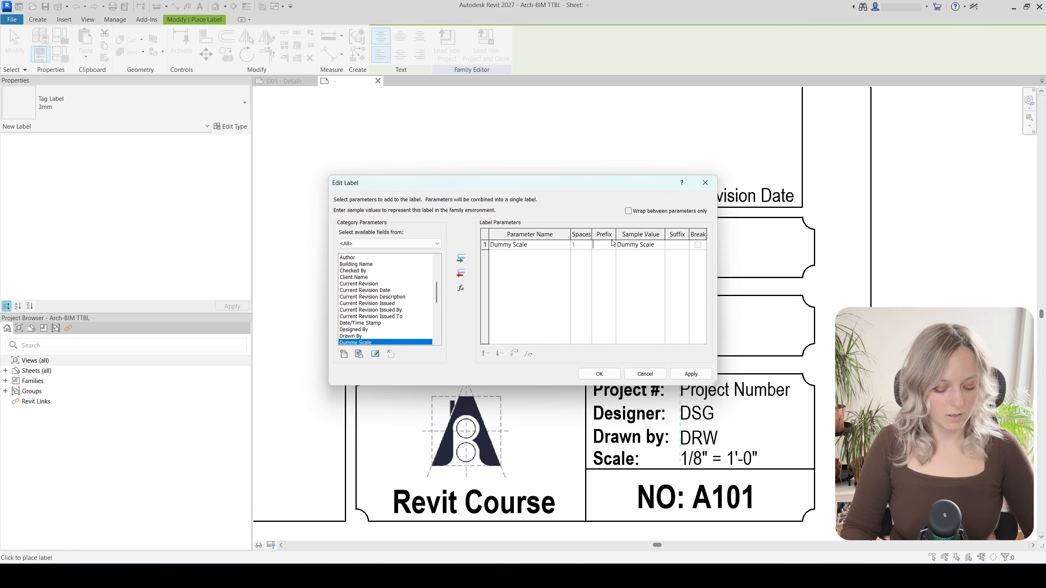
type("1:")
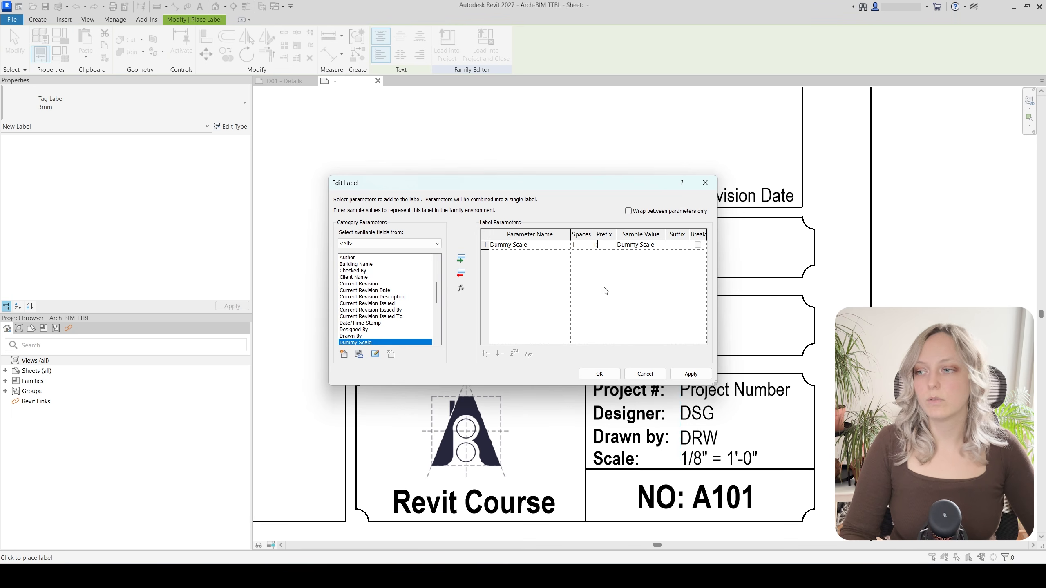
left_click(599, 374)
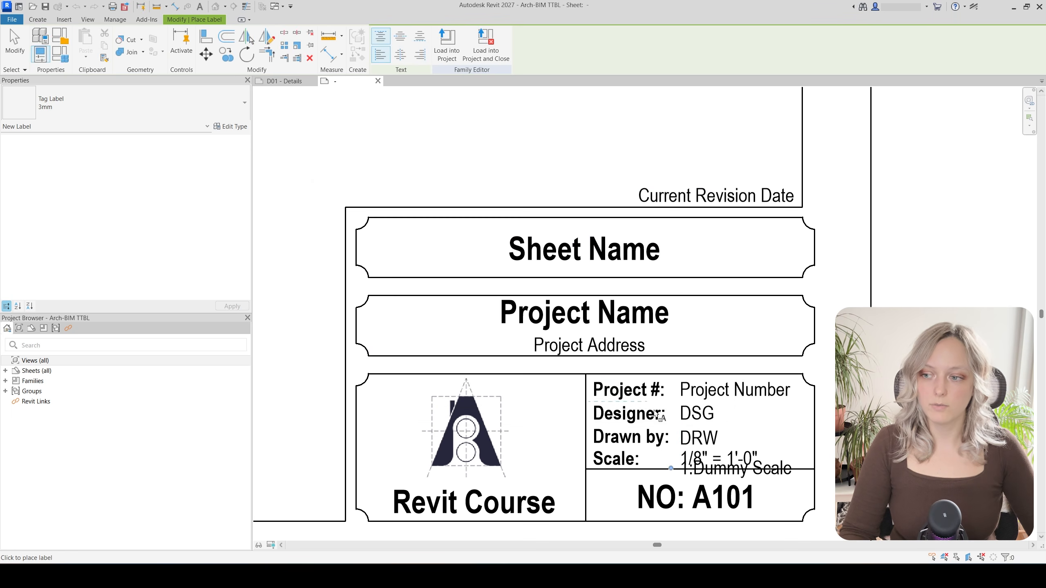
Move the 1:Dummy Scale label onto the Scale line and check its horizontal alignment
scroll(661, 420, "up", 2)
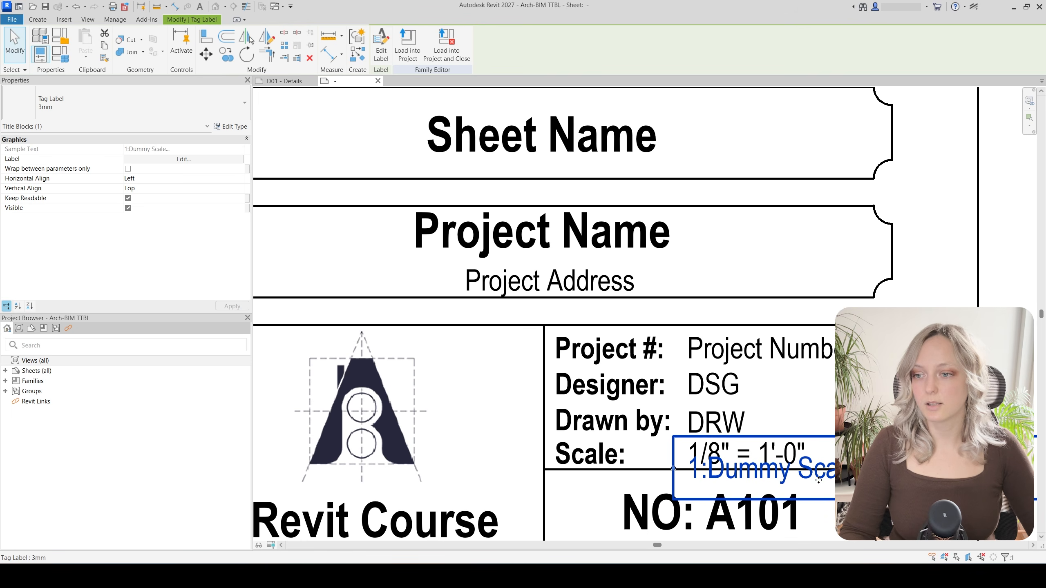
left_click_drag(819, 478, 753, 432)
scroll(615, 413, "down", 2)
scroll(614, 413, "down", 1)
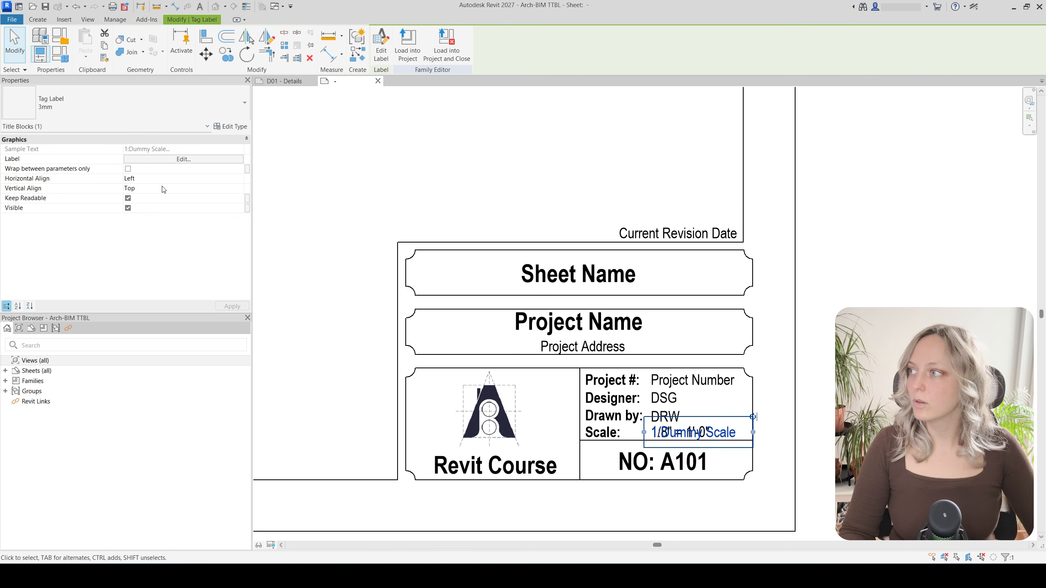
left_click(172, 180)
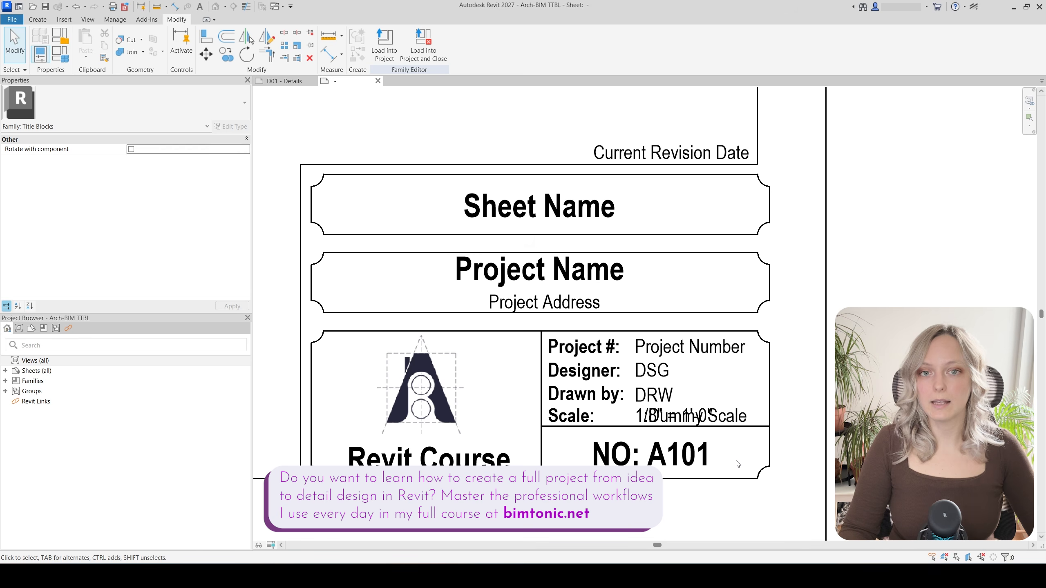
Reselect the 1:Dummy Scale label where it overlaps the Scale text
left_click(751, 424)
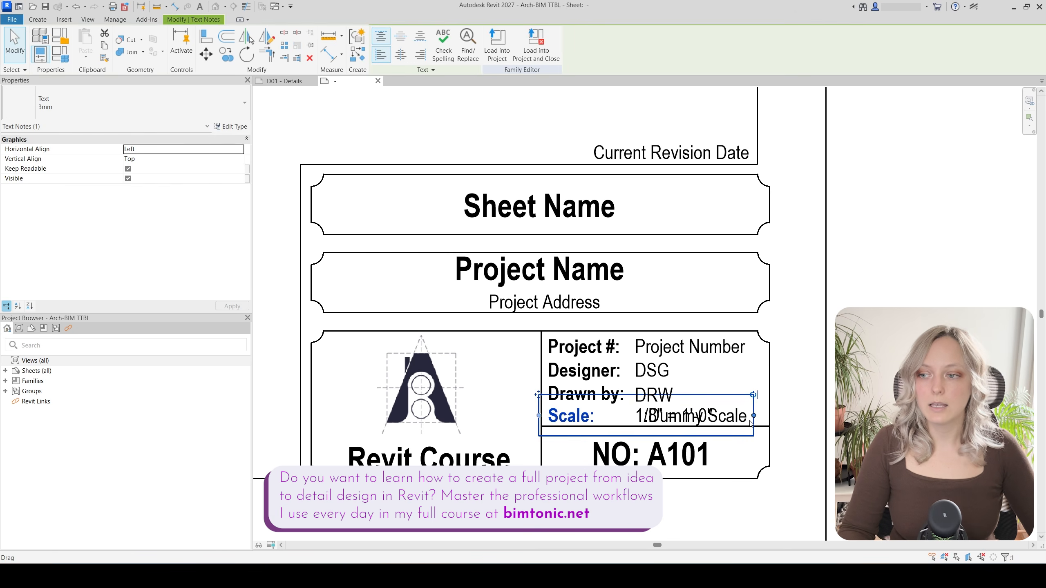
scroll(751, 425, "up", 2)
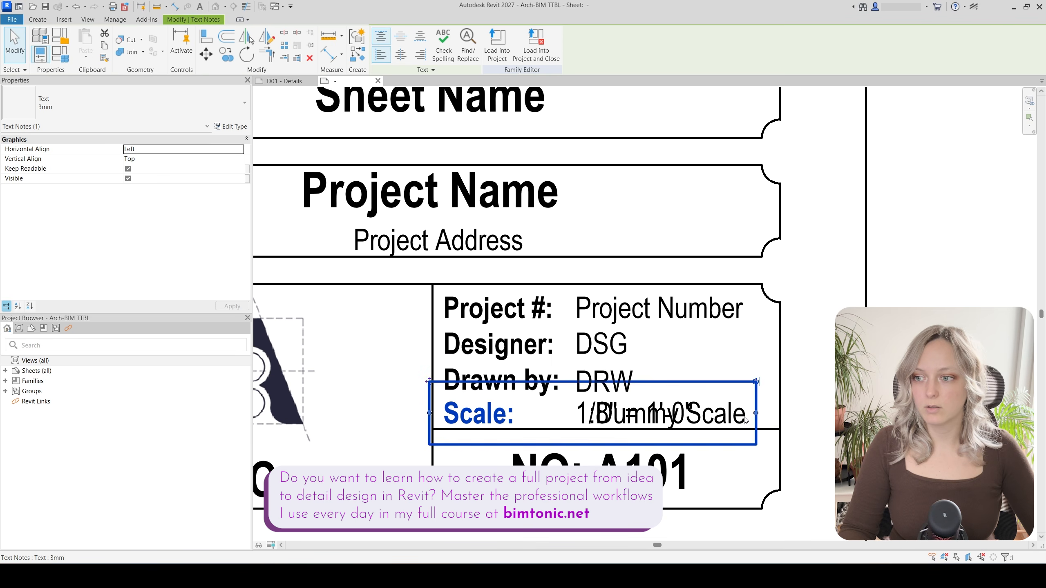
left_click(744, 421)
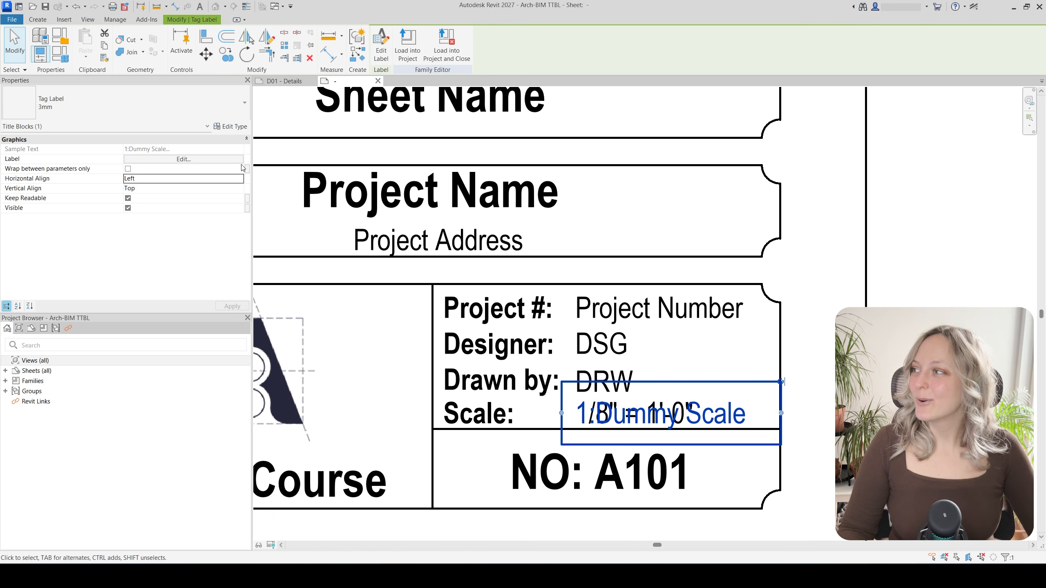
Link the label's Visible property to a new instance parameter 'Dummy Scale Visibility', grouped under Visibility
left_click(247, 209)
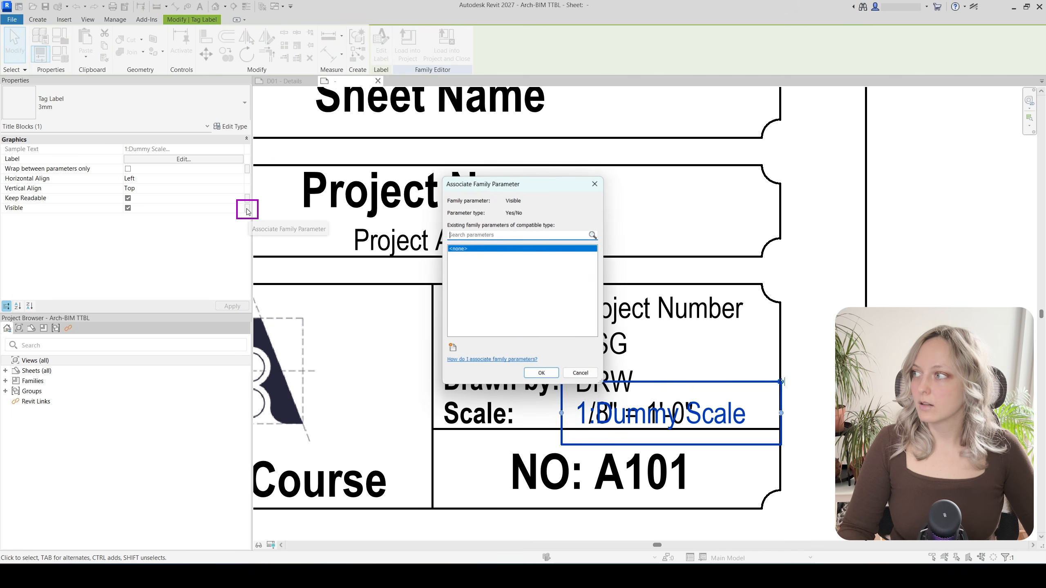
left_click(452, 349)
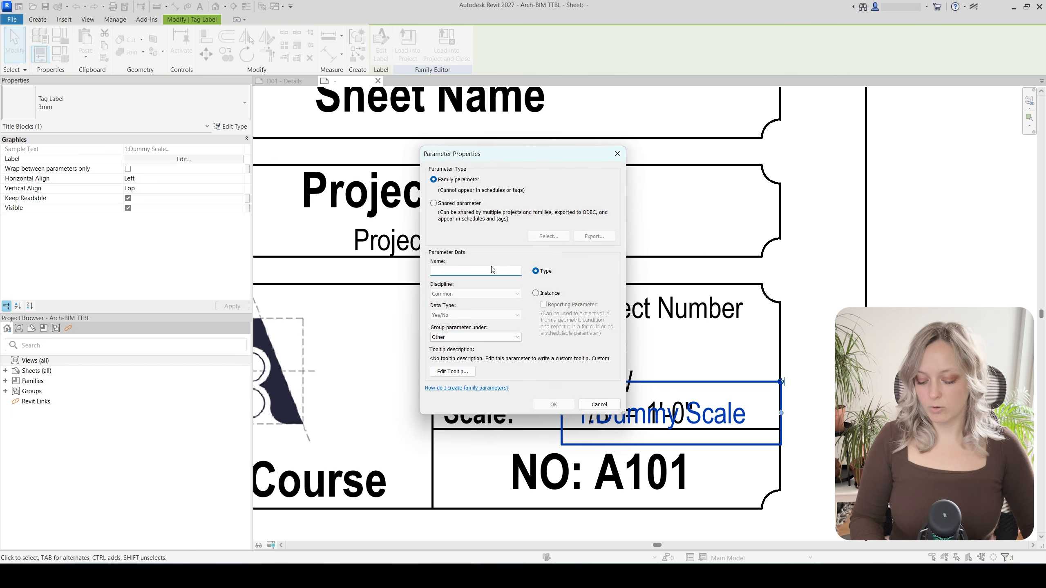
type("Dummy ")
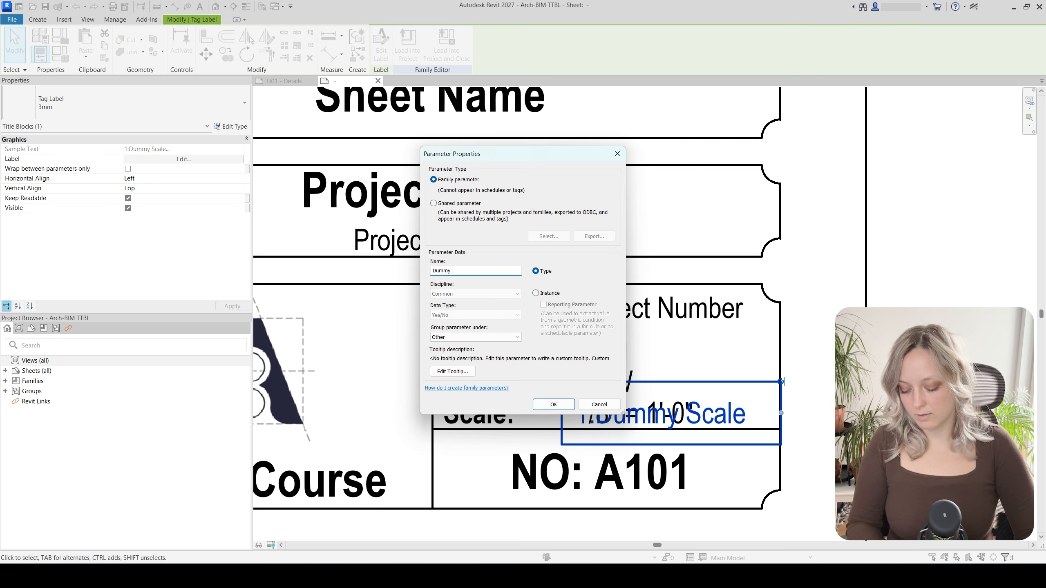
type("Scale ")
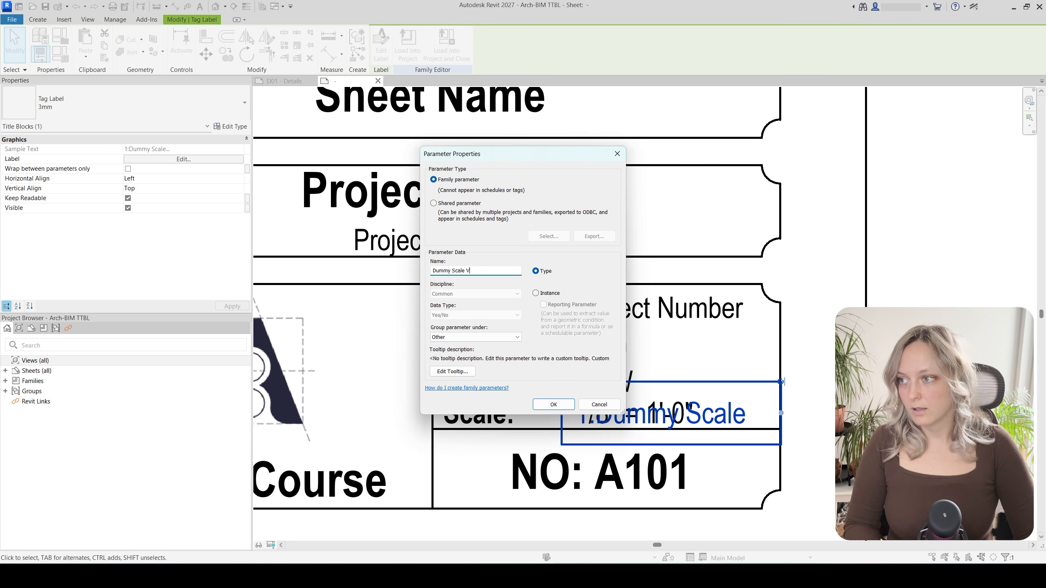
type("Visibility")
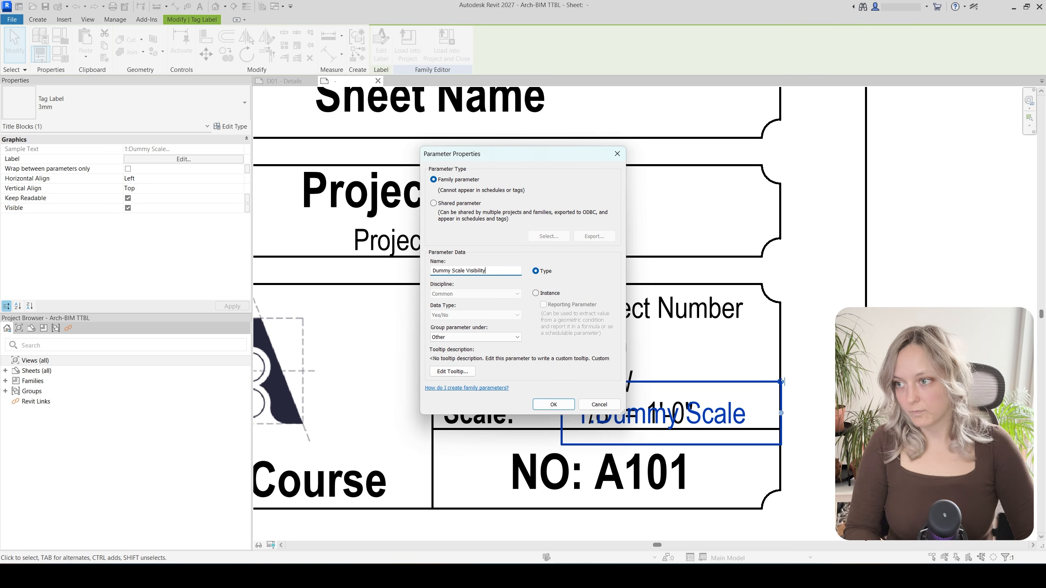
left_click(475, 337)
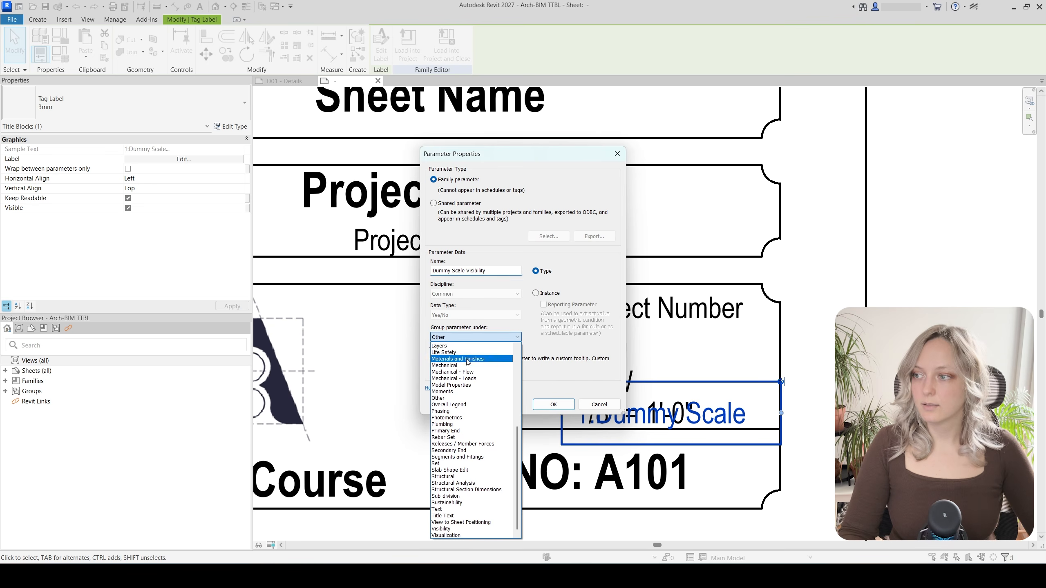
left_click(455, 531)
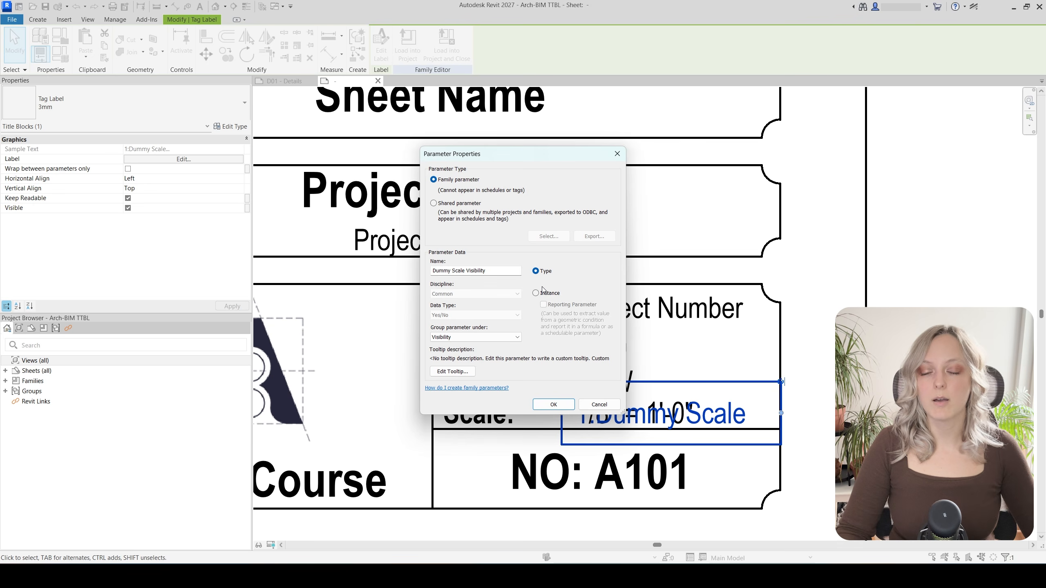
left_click(536, 293)
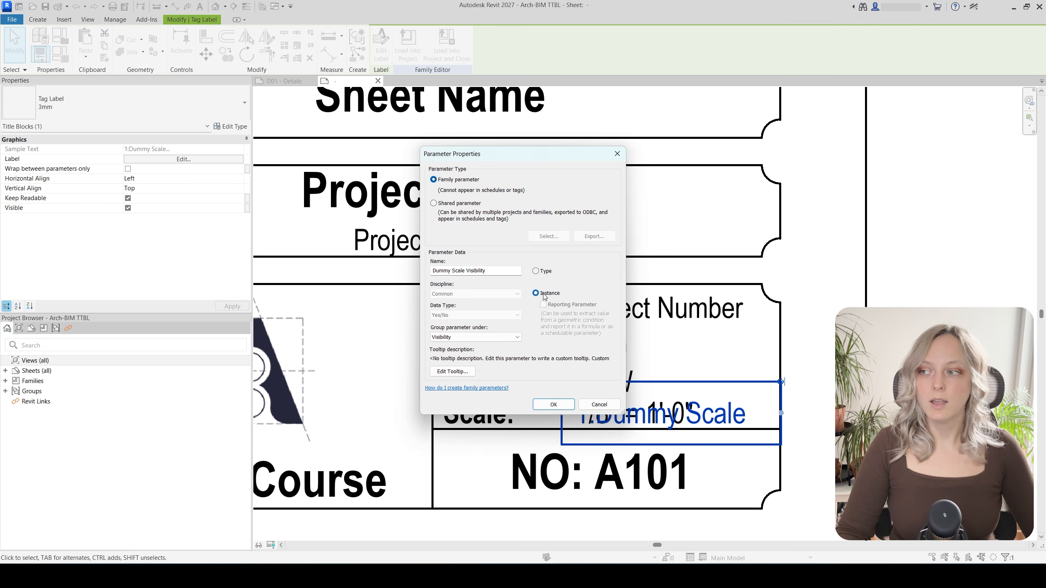
left_click(561, 406)
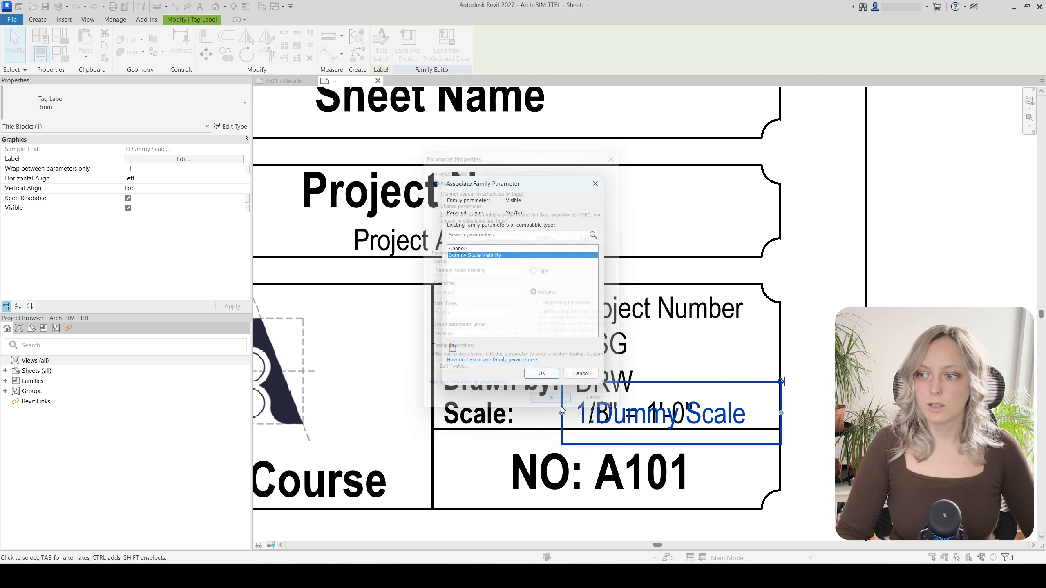
left_click(537, 373)
key("Escape")
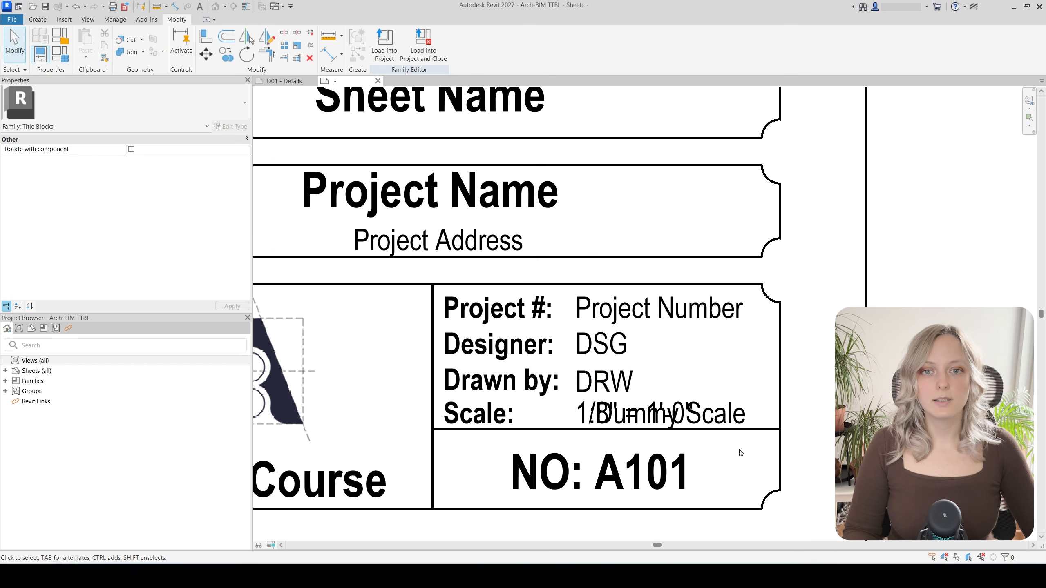
Temporarily hide the 1:Dummy Scale label and select the 1/8" = 1'-0" Scale label
left_click(749, 424)
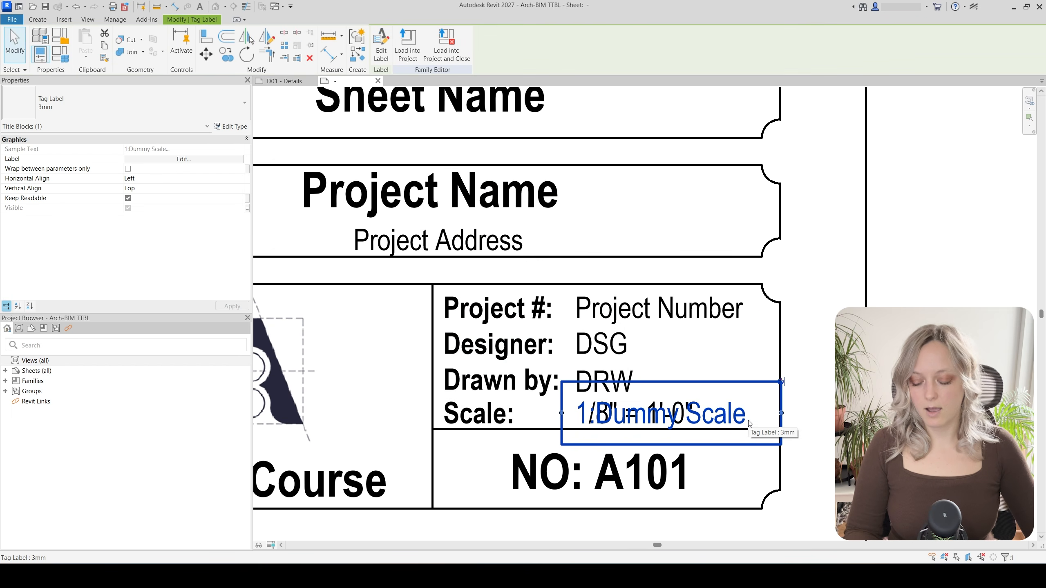
key("h")
key("h")
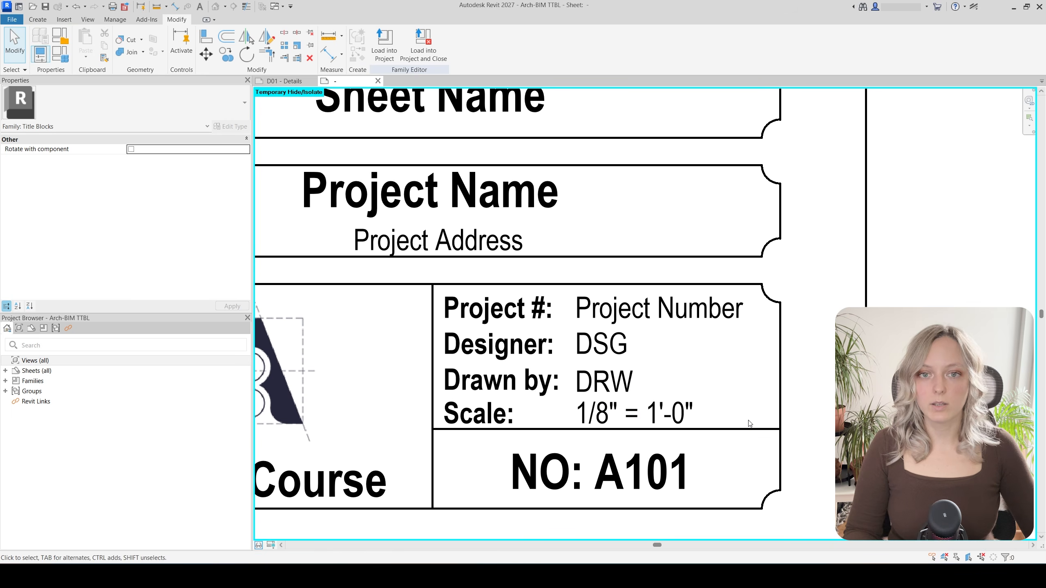
left_click(694, 424)
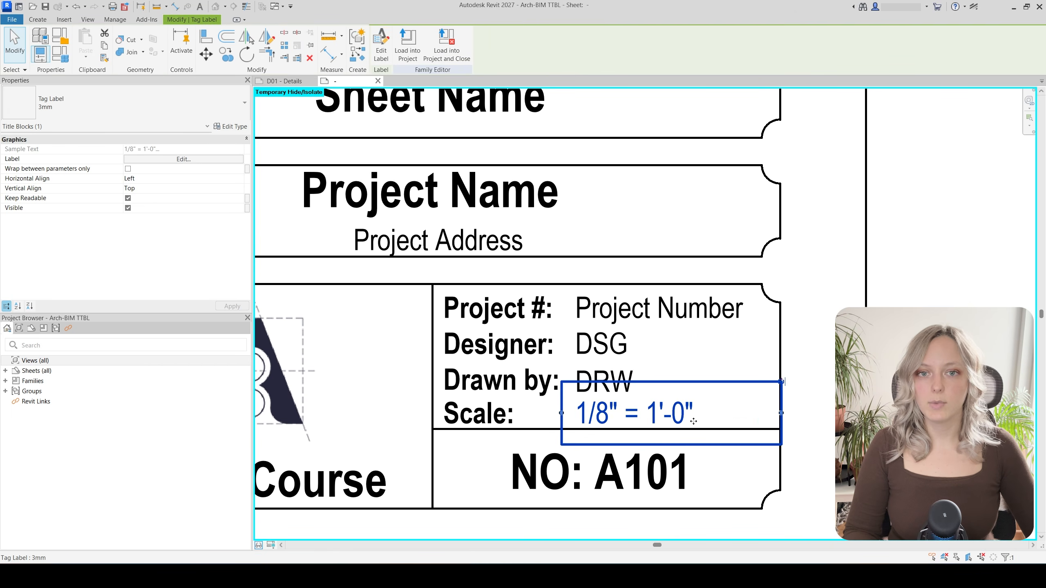
Link the Scale label's visibility to a new instance parameter 'Scale Visibility' under Visibility
left_click(247, 210)
left_click(452, 349)
type("Sca")
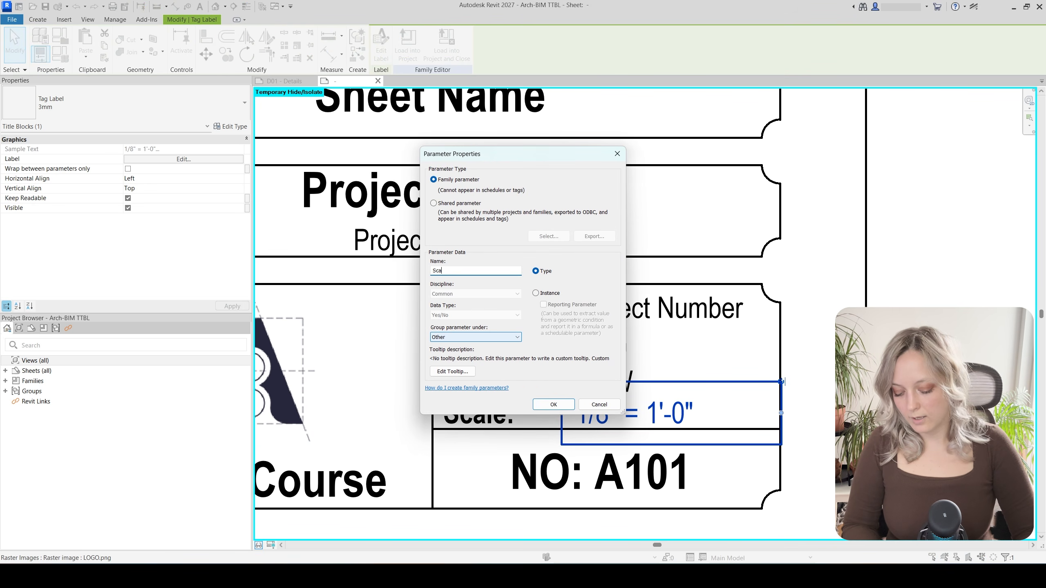
type("lee Visibility")
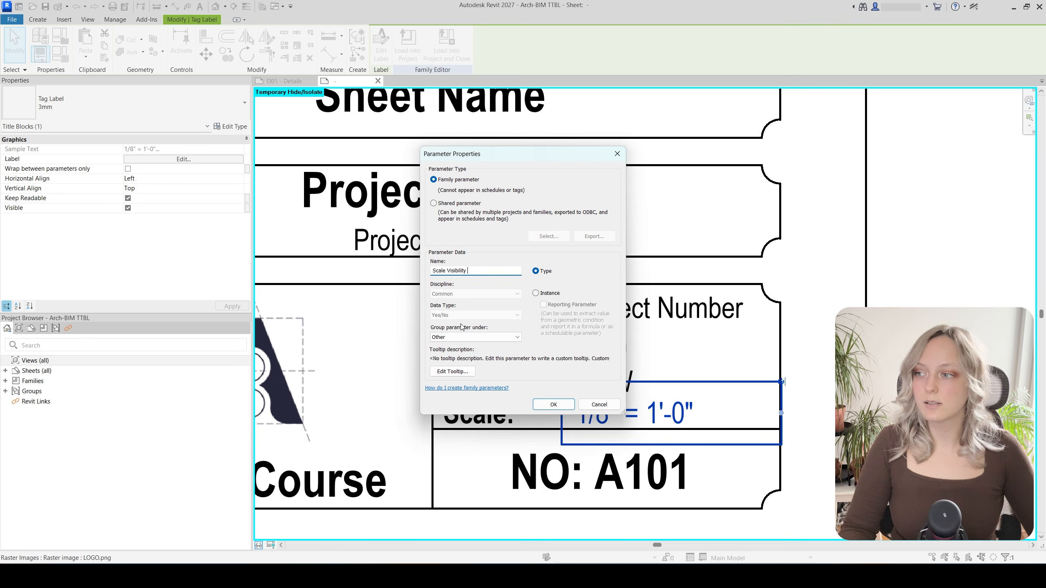
left_click(467, 337)
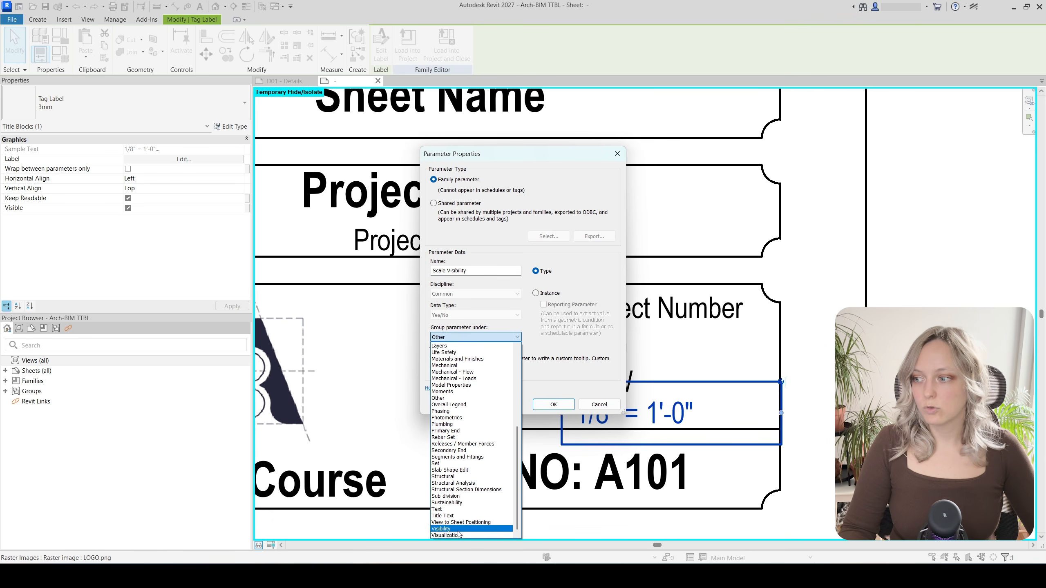
left_click(458, 531)
left_click(549, 293)
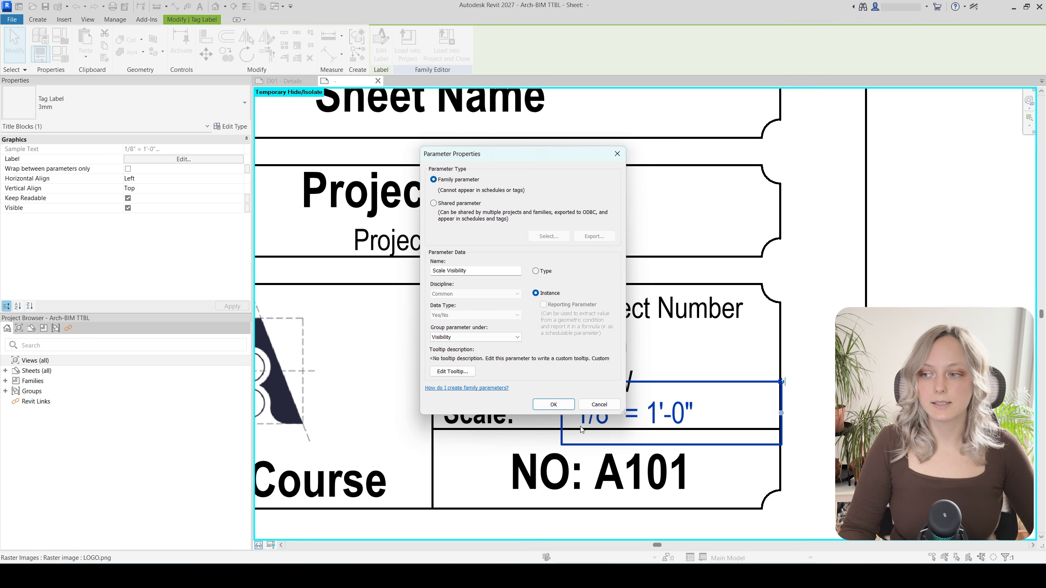
left_click(554, 405)
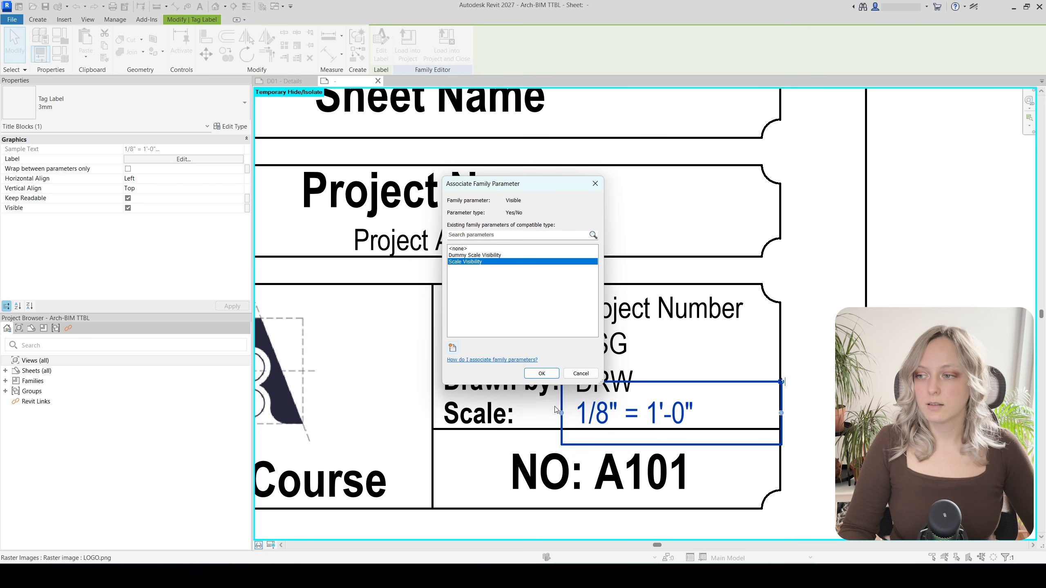
left_click(541, 374)
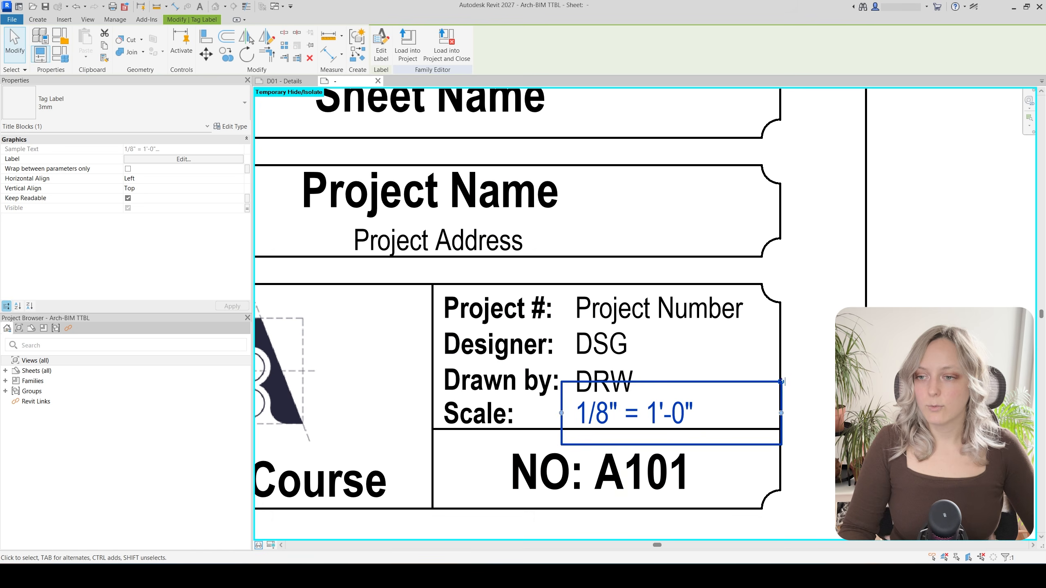
left_click(667, 525)
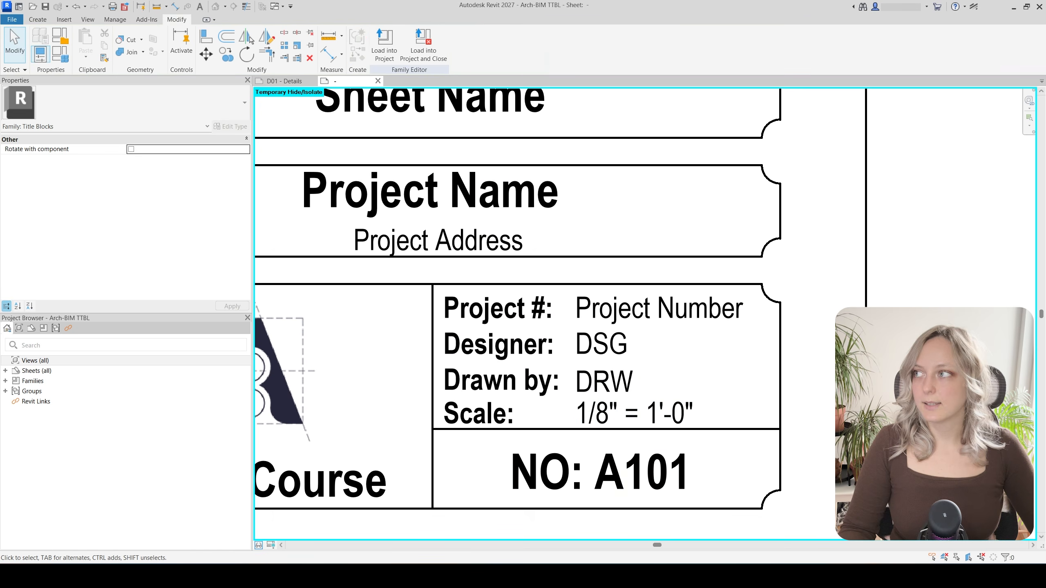
In Family Types, uncheck Dummy Scale Visibility while leaving Scale Visibility checked
left_click(67, 55)
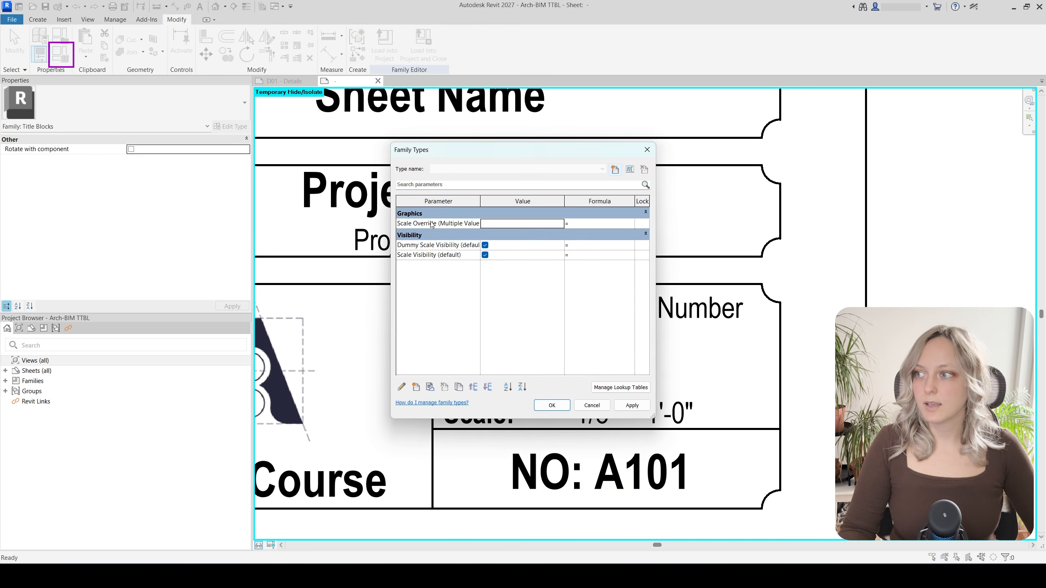
left_click(428, 246)
left_click(427, 254)
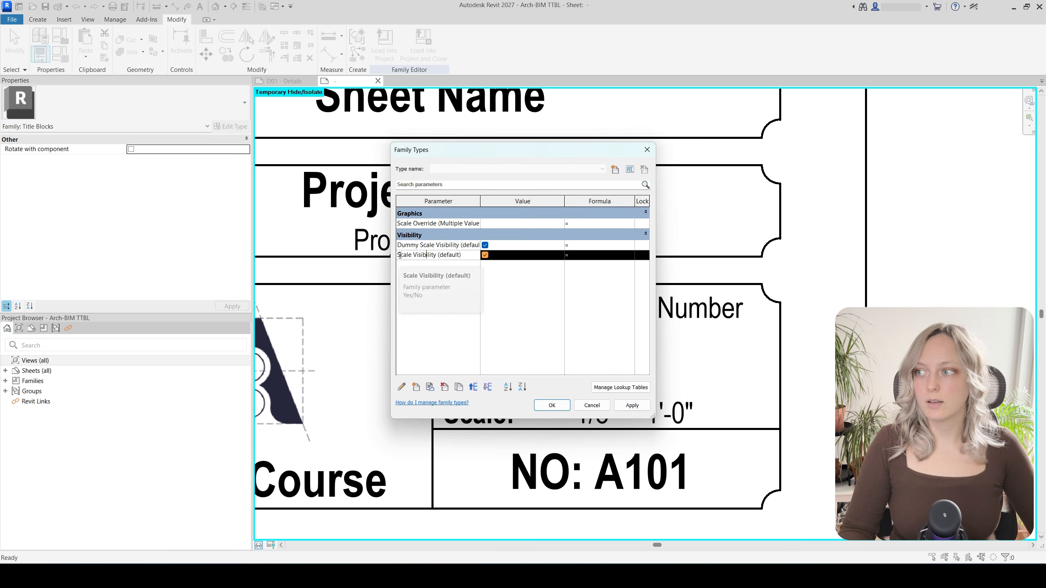
left_click_drag(398, 255, 465, 253)
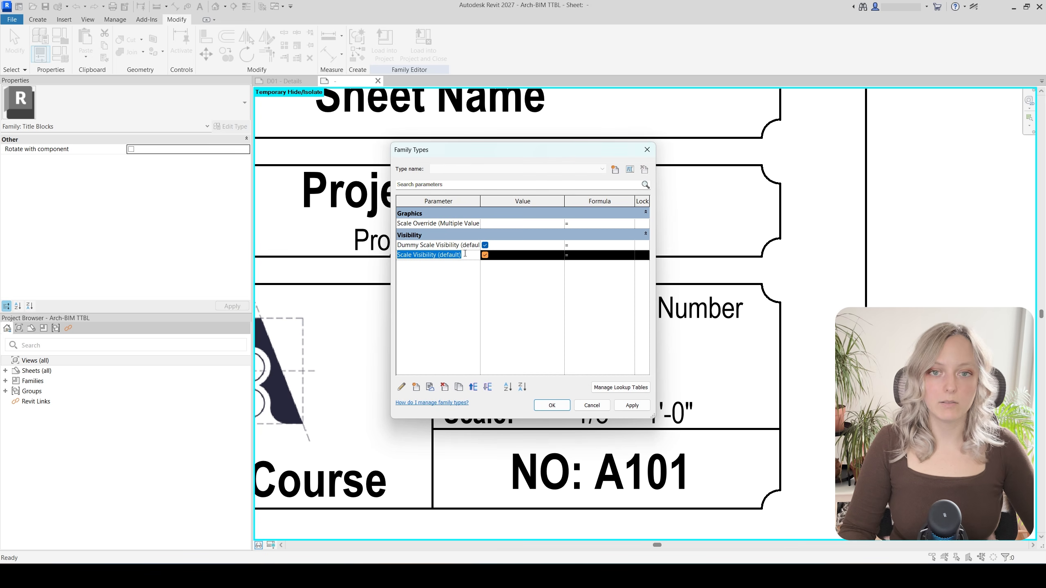
left_click(459, 247)
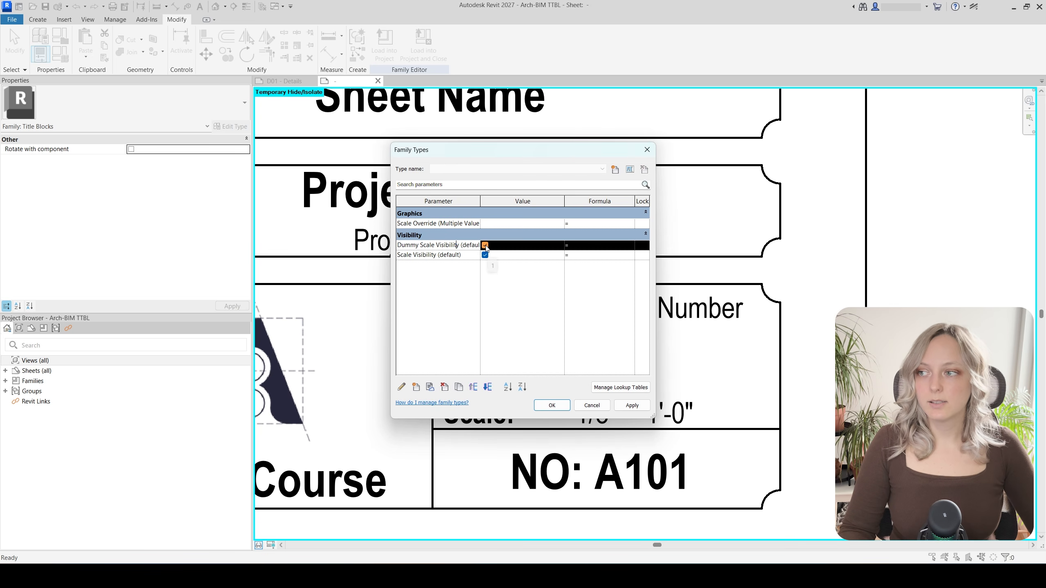
left_click(485, 245)
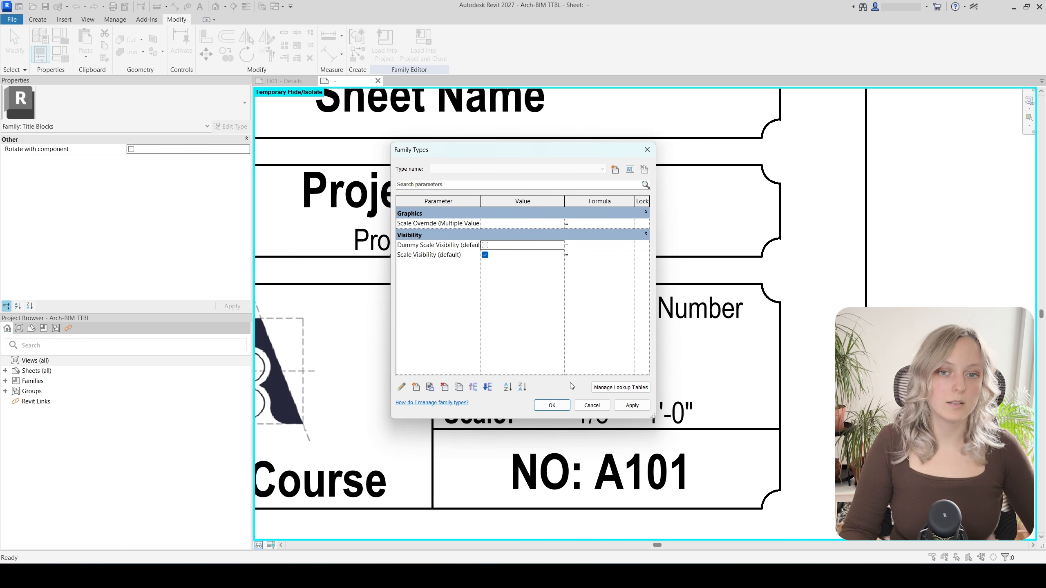
left_click(552, 405)
Load the title block into the project, overwriting the old version, and check it on sheet DS01
left_click(384, 43)
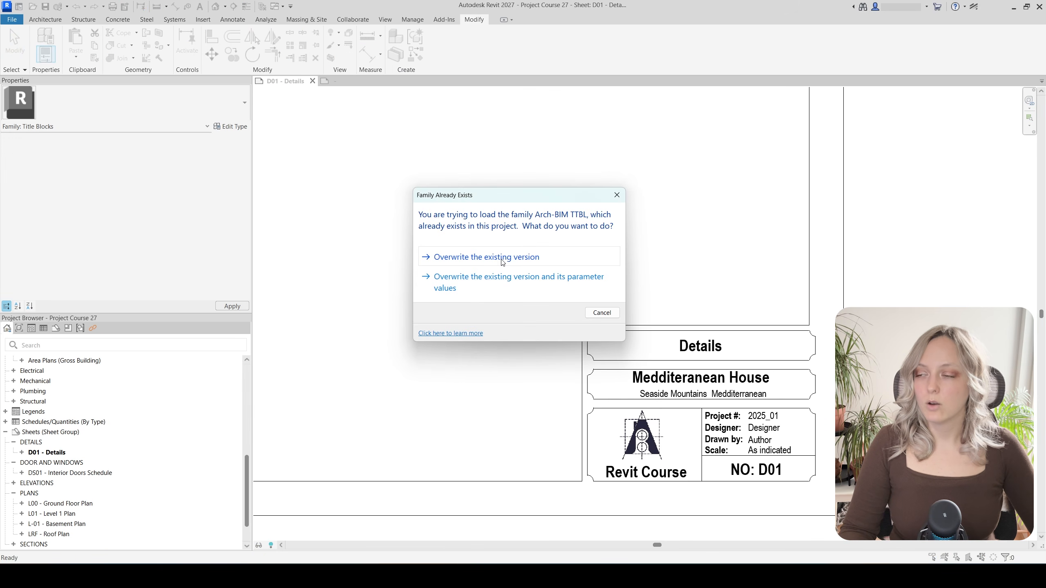
left_click(503, 258)
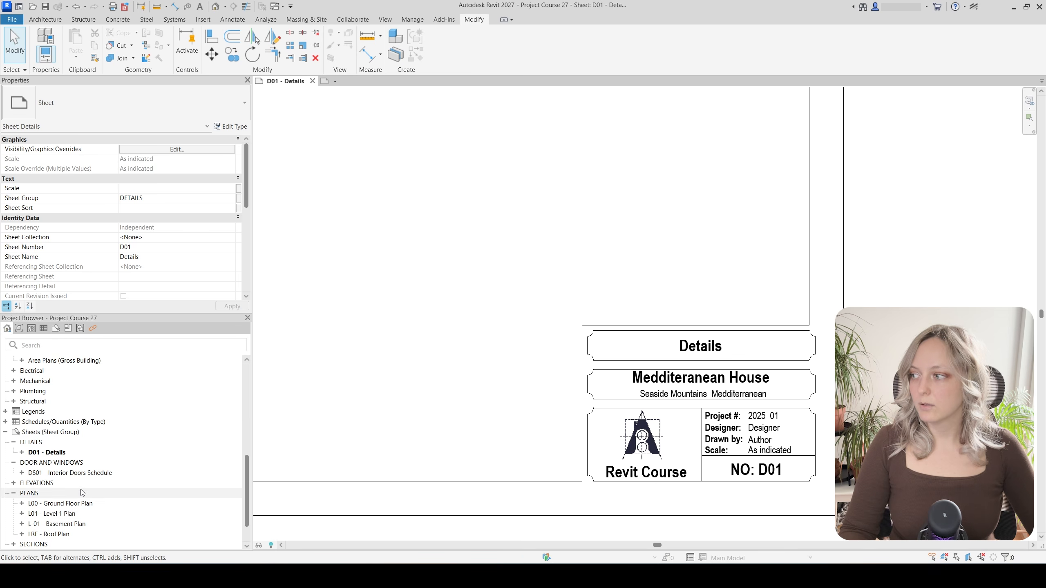
double_click(85, 474)
scroll(582, 494, "up", 3)
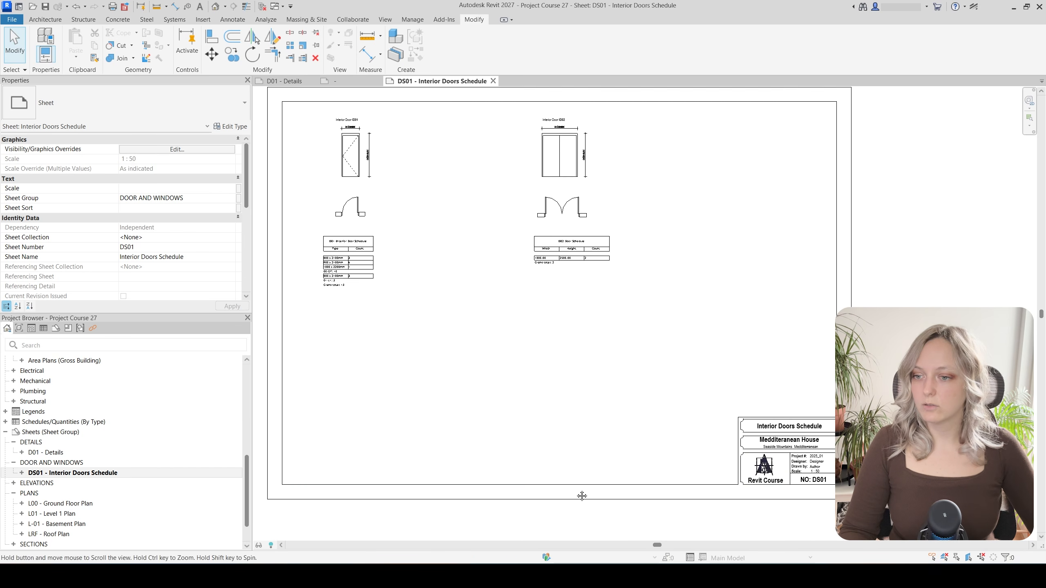
scroll(823, 458, "up", 2)
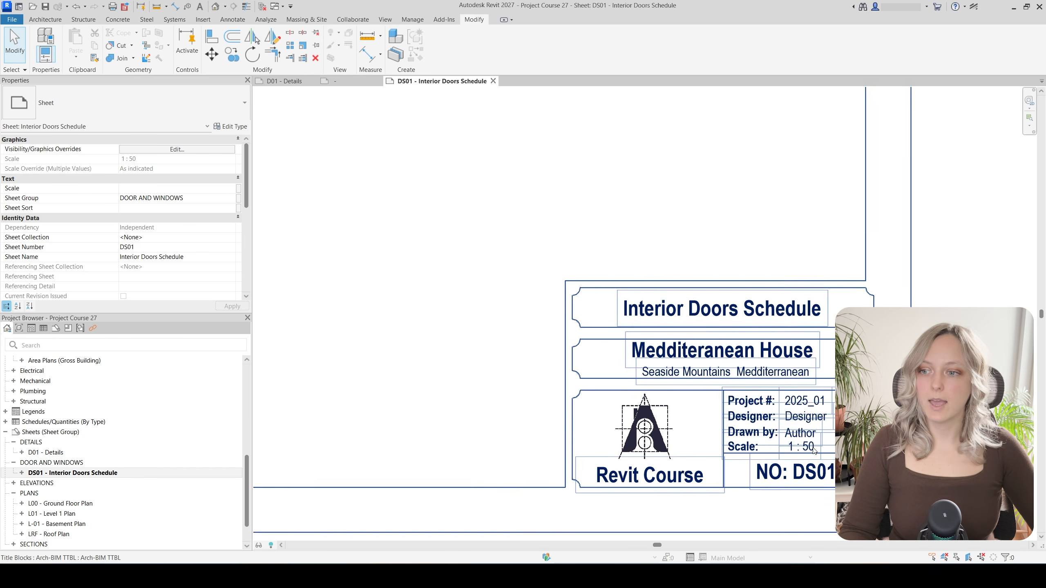
scroll(733, 443, "down", 1)
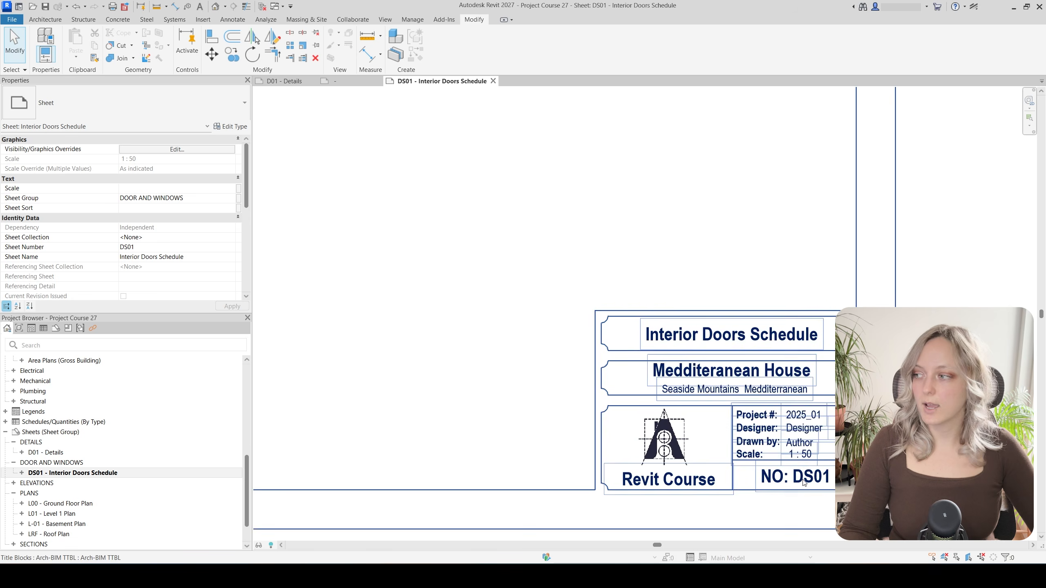
scroll(721, 437, "down", 1)
scroll(717, 436, "down", 1)
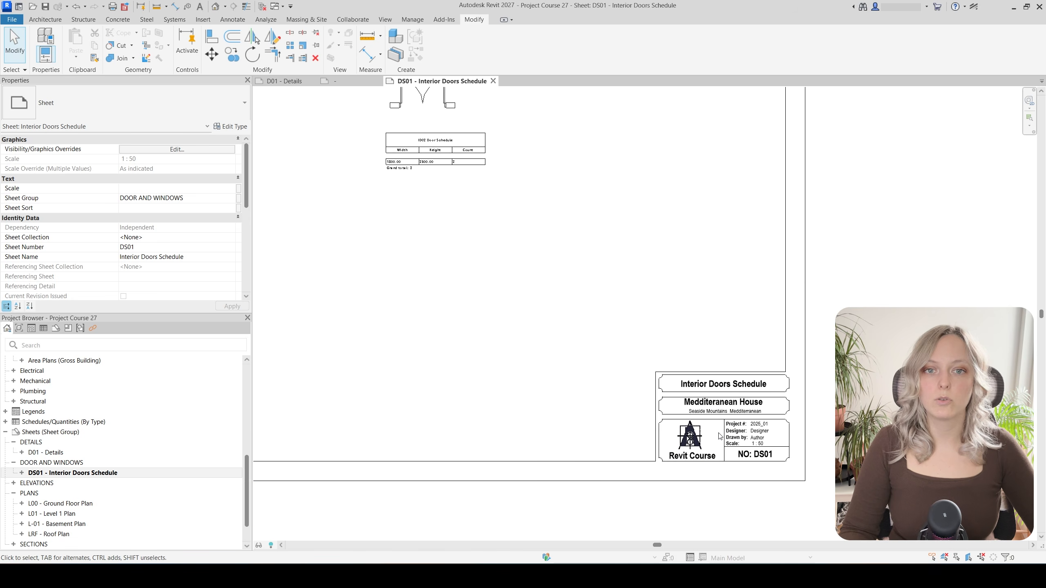
scroll(653, 474, "down", 1)
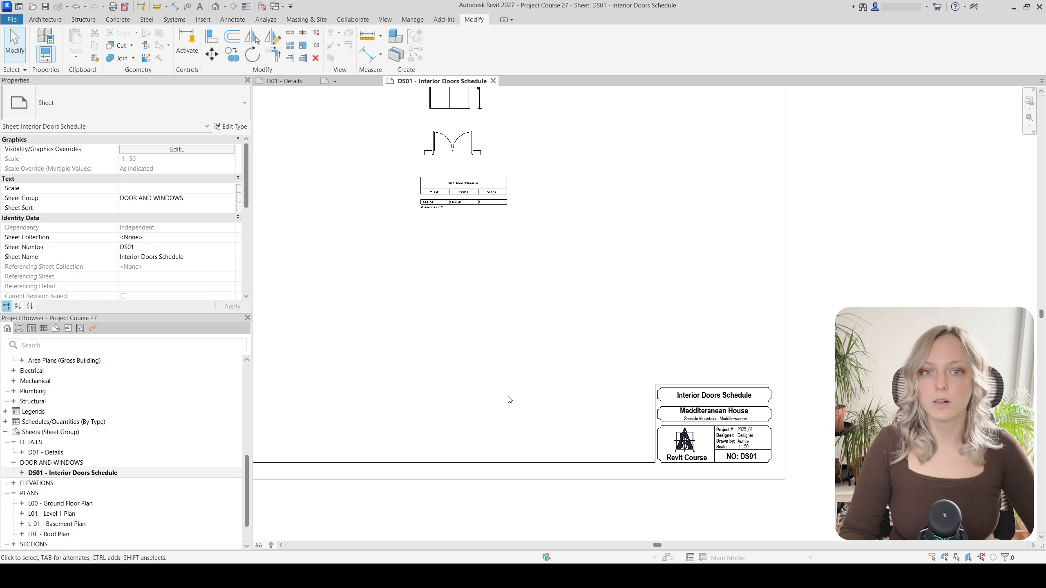
On sheet D01 - Details, turn off the title block's Scale Visibility and turn on Dummy Scale Visibility
left_click(281, 81)
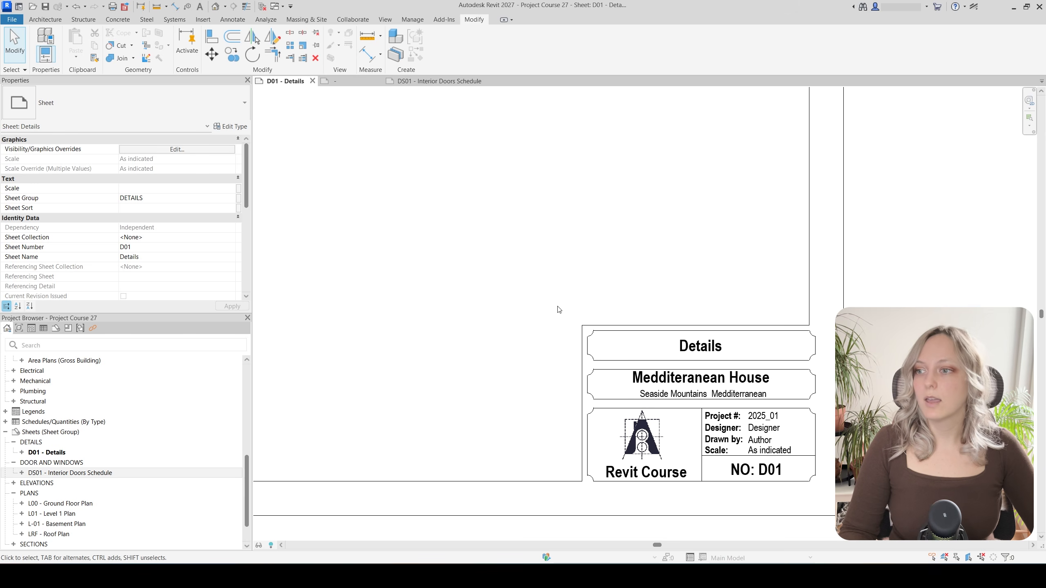
scroll(792, 473, "up", 2)
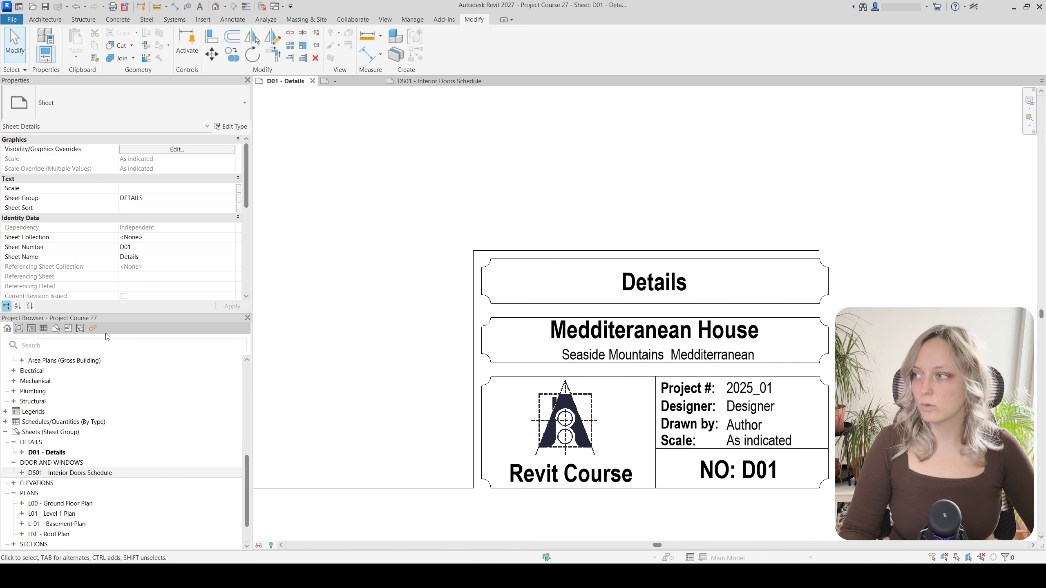
left_click(483, 478)
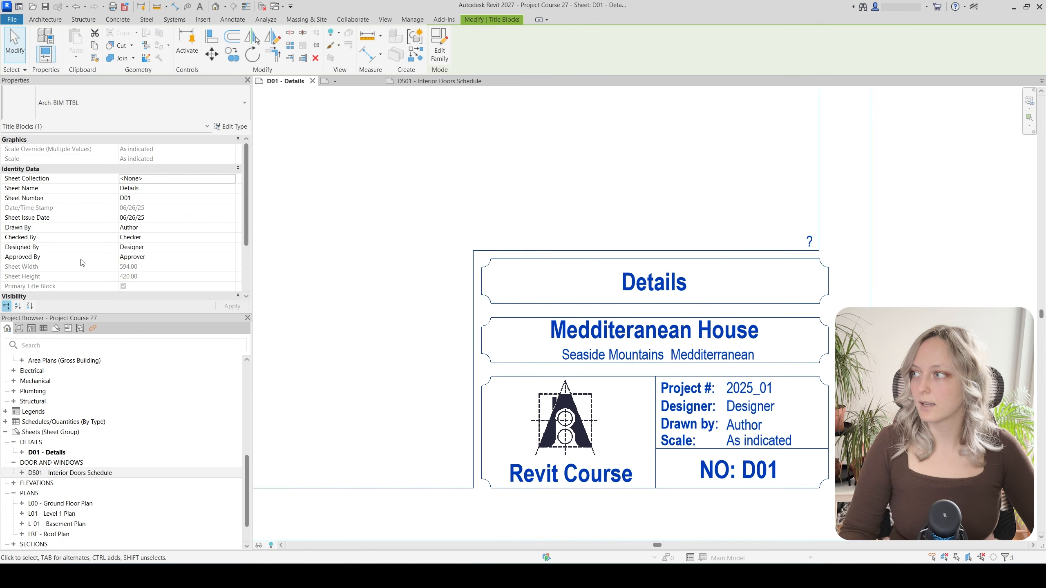
scroll(82, 262, "down", 2)
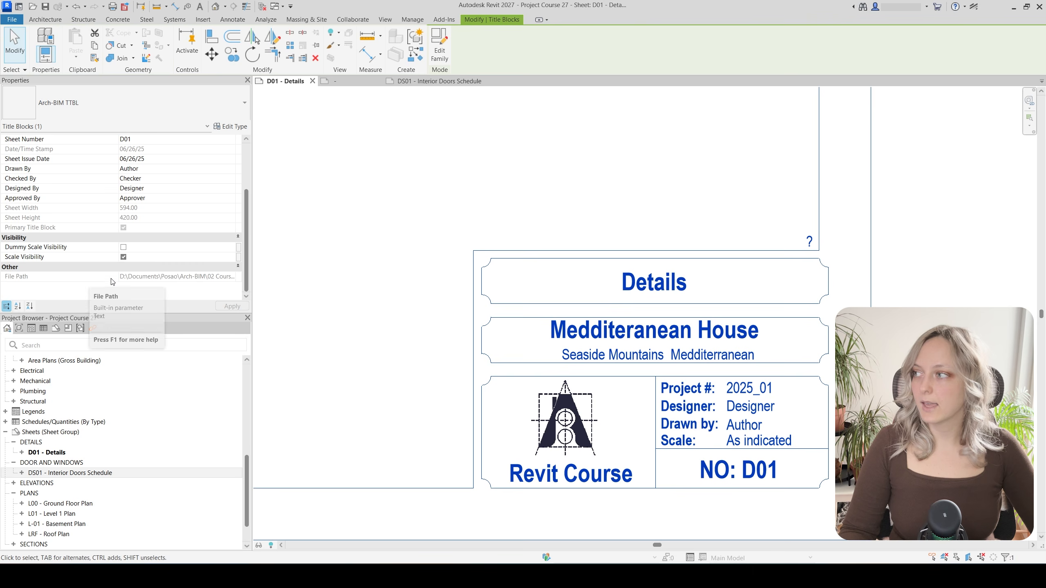
left_click(124, 257)
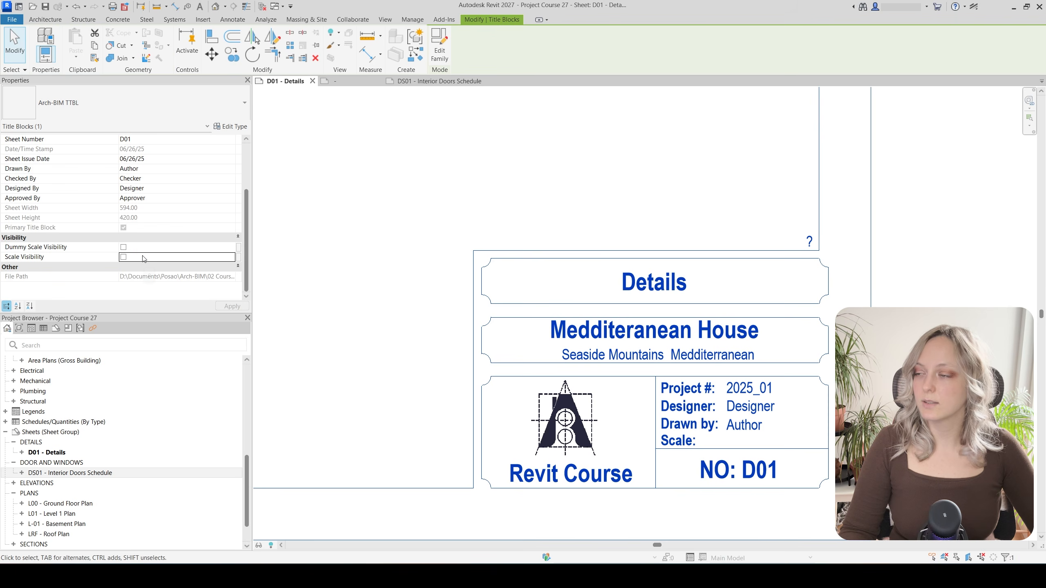
left_click(123, 247)
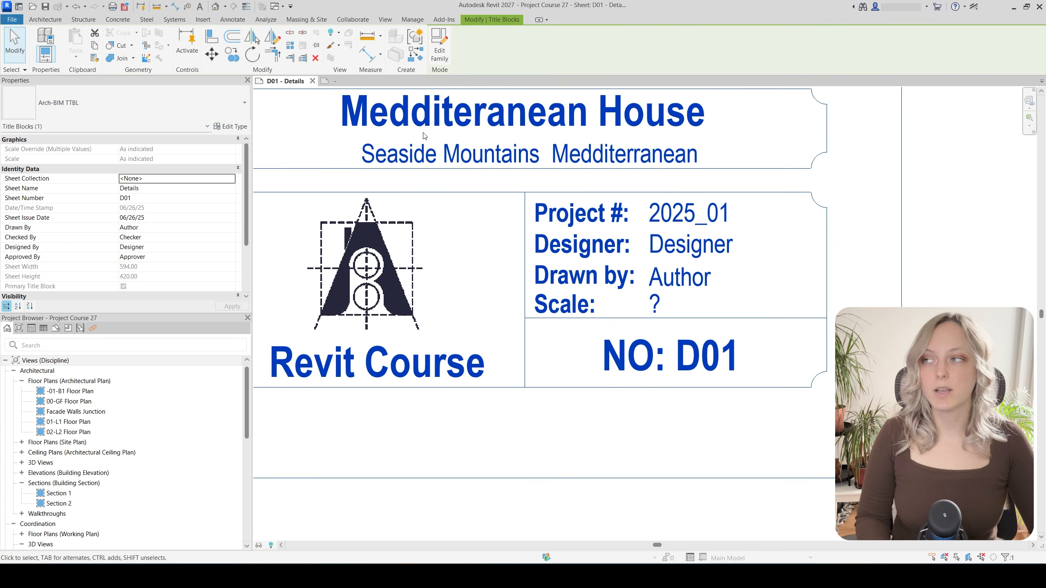
left_click(413, 19)
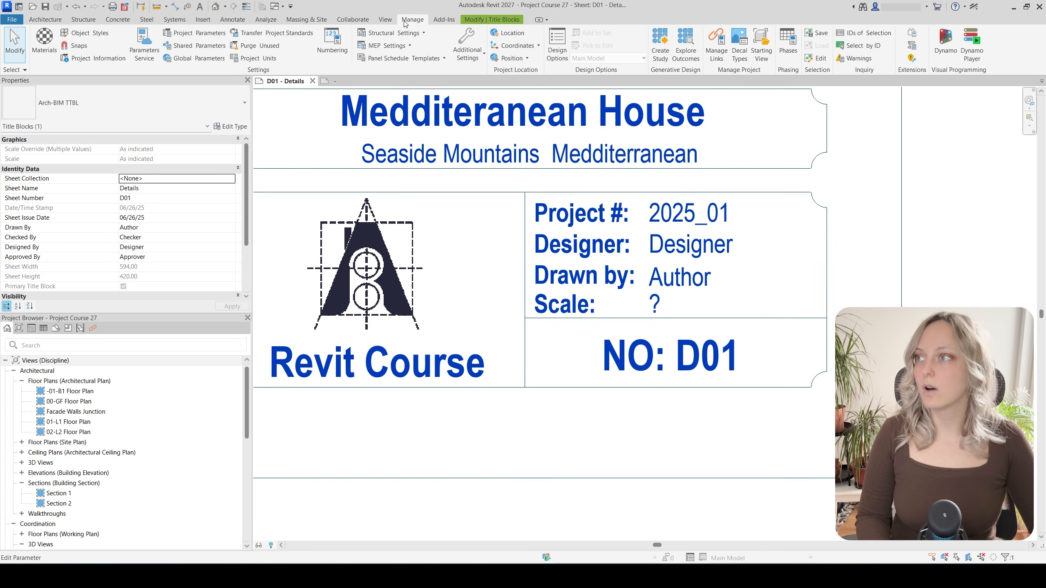
Start a new shared project parameter, picking Dummy Scale from Titleblock Parameters
left_click(187, 37)
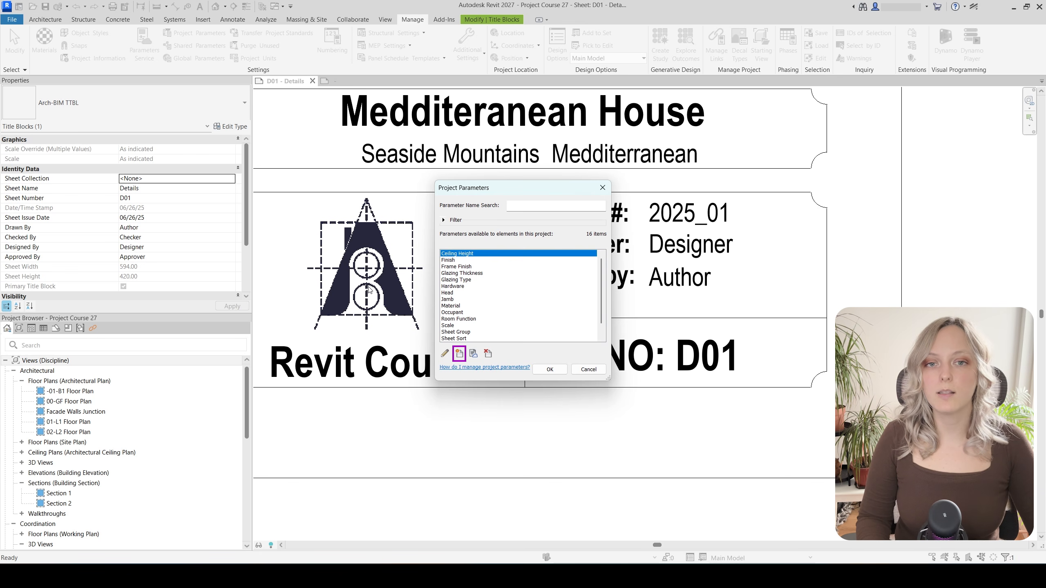
left_click(460, 354)
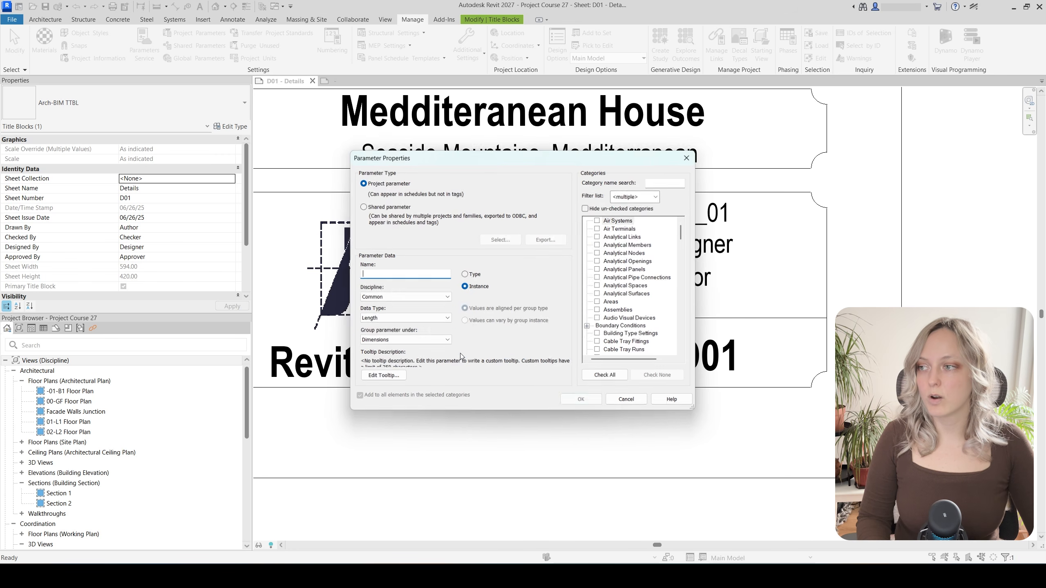
left_click(399, 207)
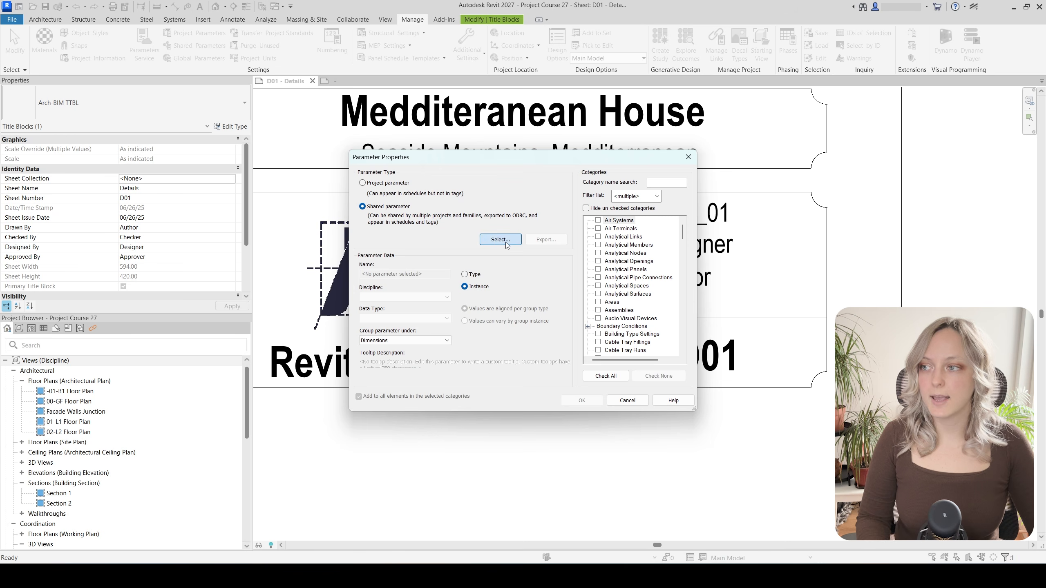
left_click(505, 242)
left_click(494, 230)
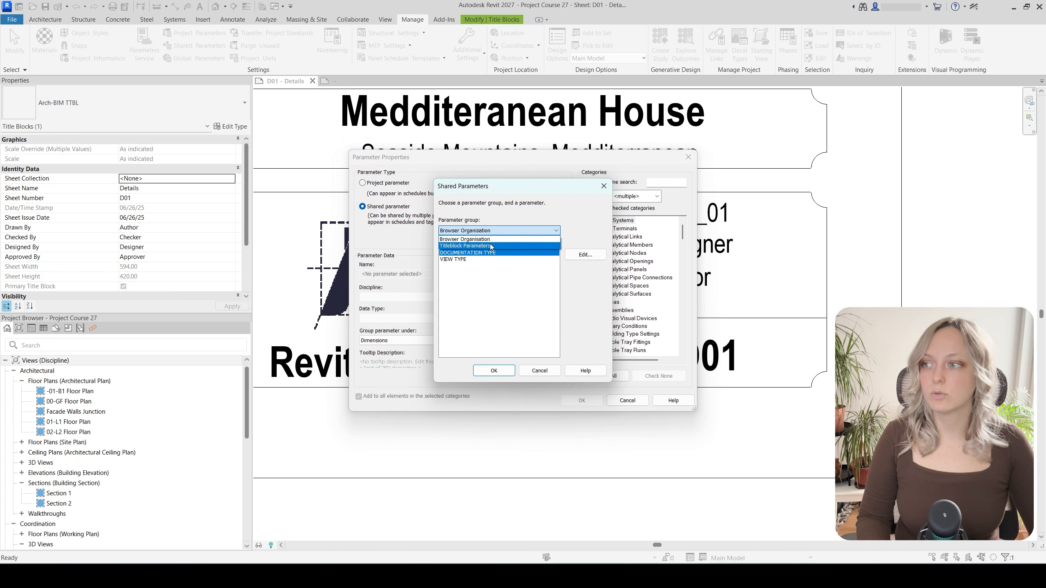
left_click(490, 246)
left_click(480, 368)
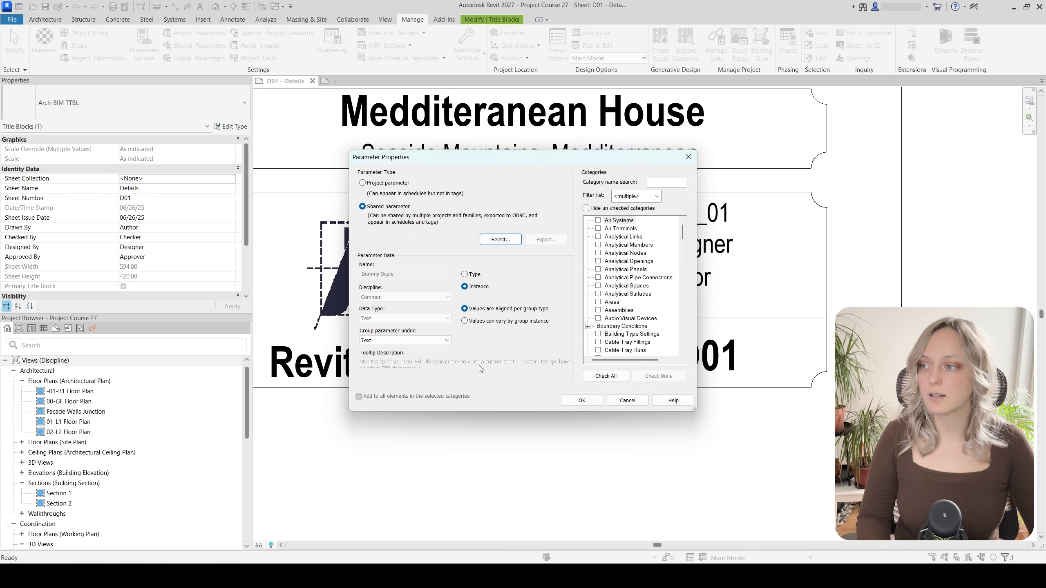
Apply the Dummy Scale parameter to the Sheets category and confirm
left_click(629, 285)
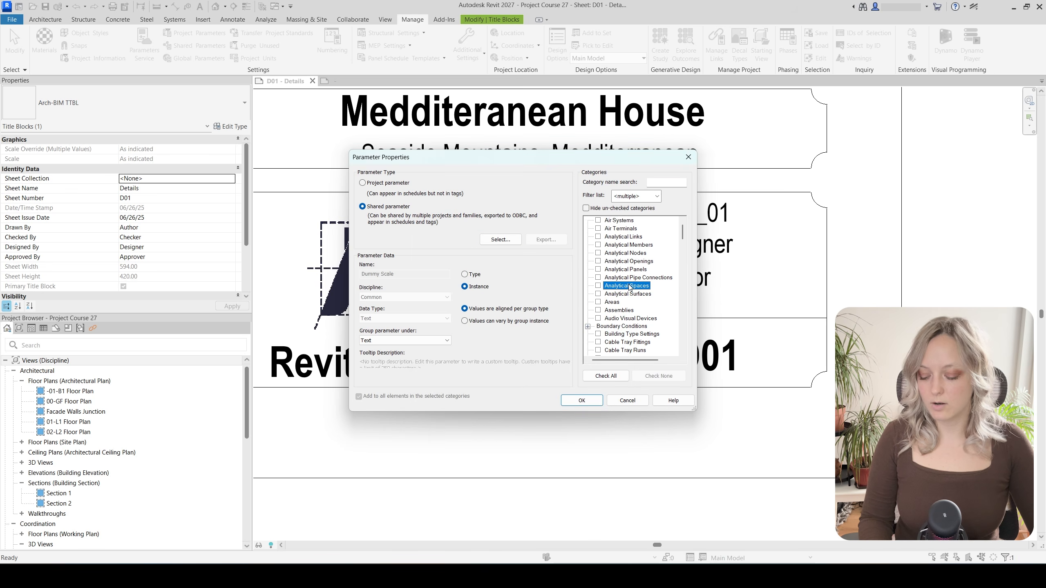
key("s")
scroll(616, 325, "down", 1)
left_click(598, 350)
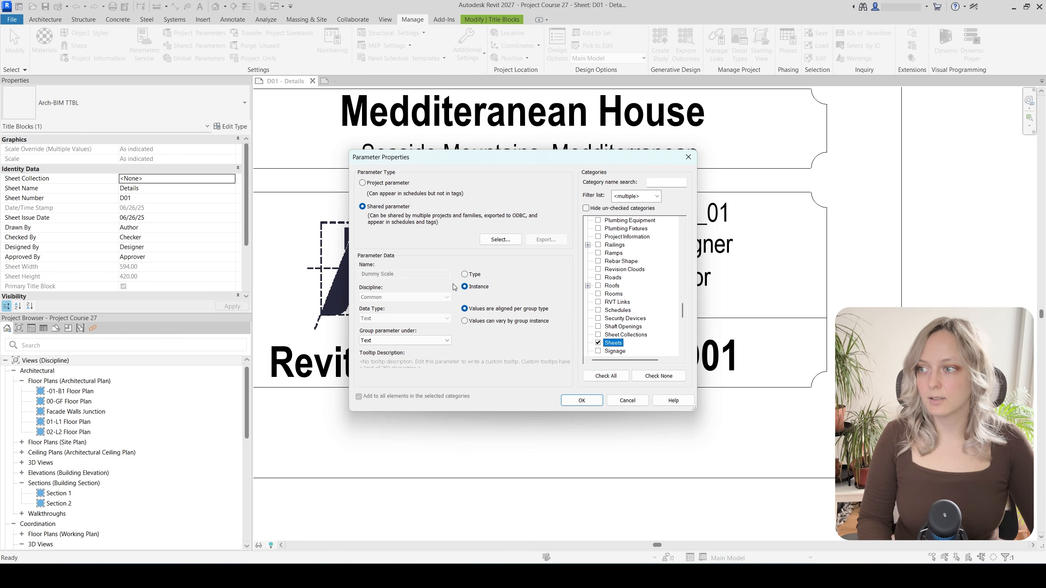
left_click(573, 401)
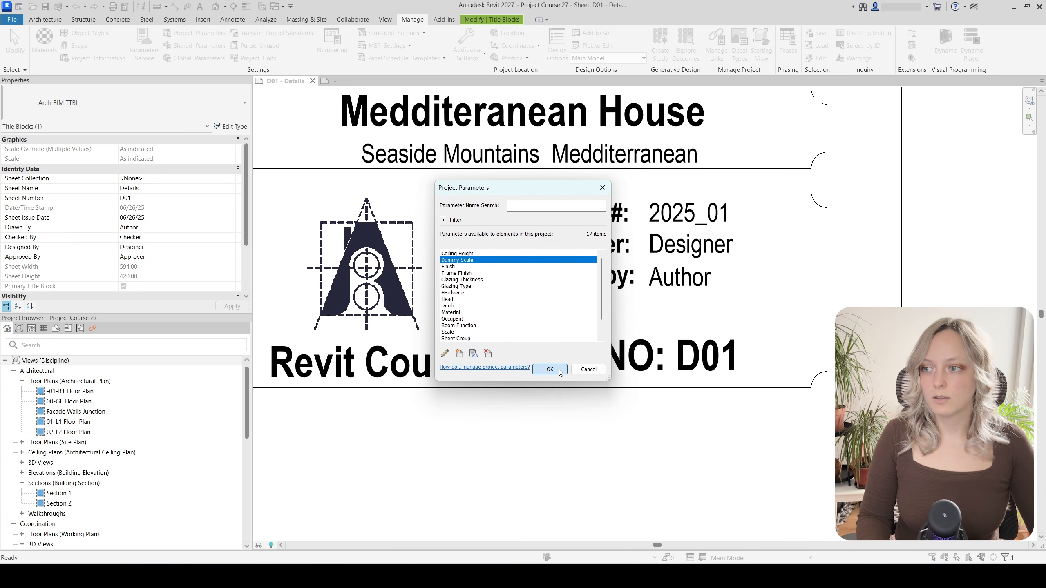
left_click(544, 366)
Type 1:100 into the D01 title block's Scale label, then revise it to 1:100, 200
left_click(684, 316)
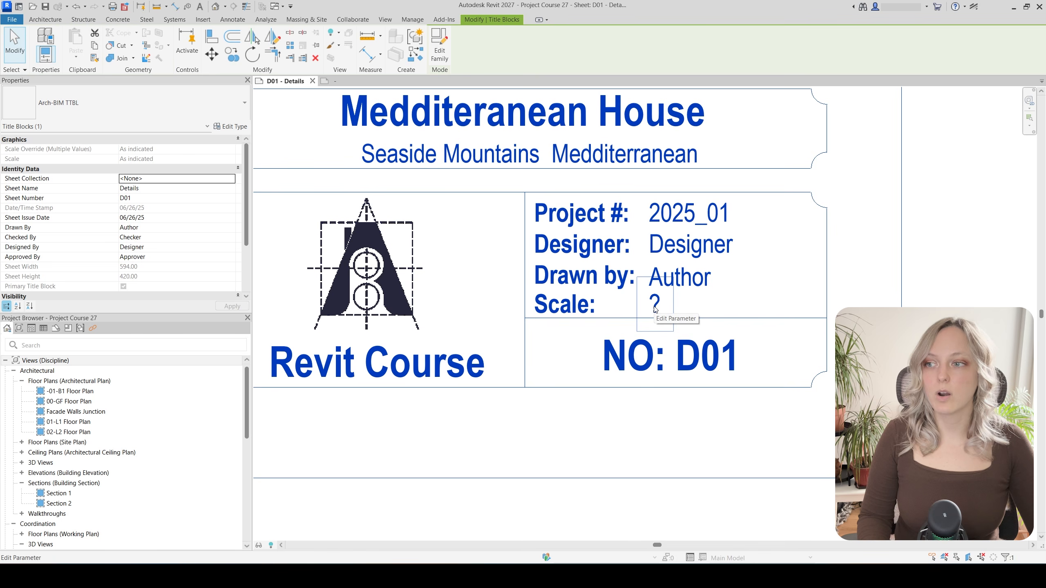
left_click(654, 306)
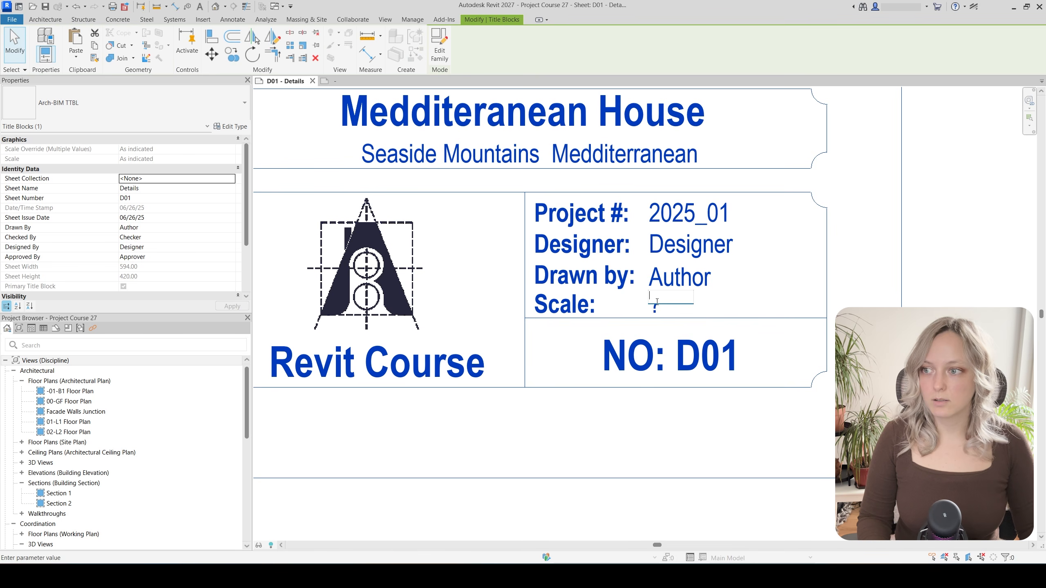
left_click(885, 167)
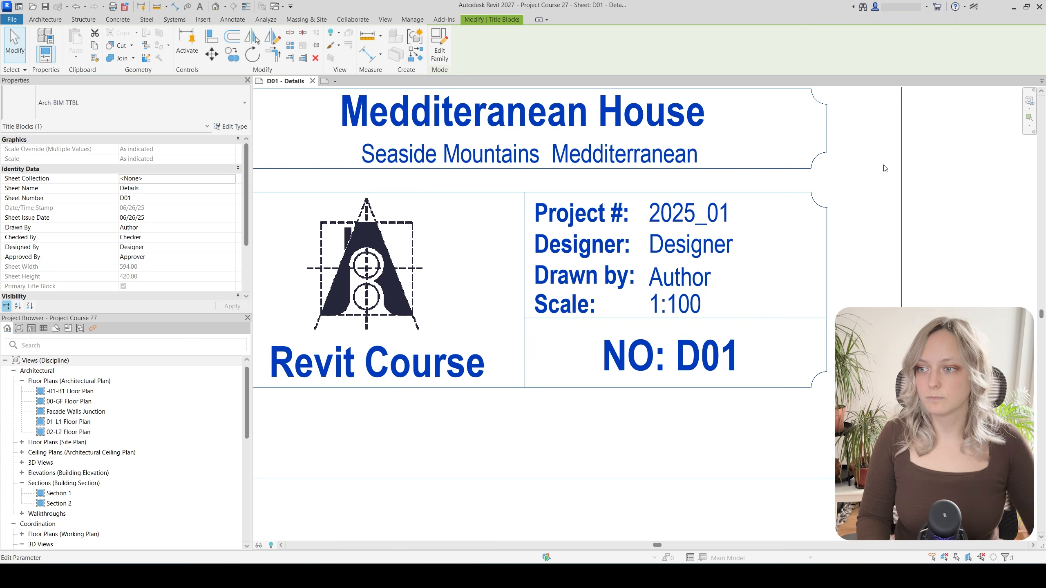
left_click(702, 312)
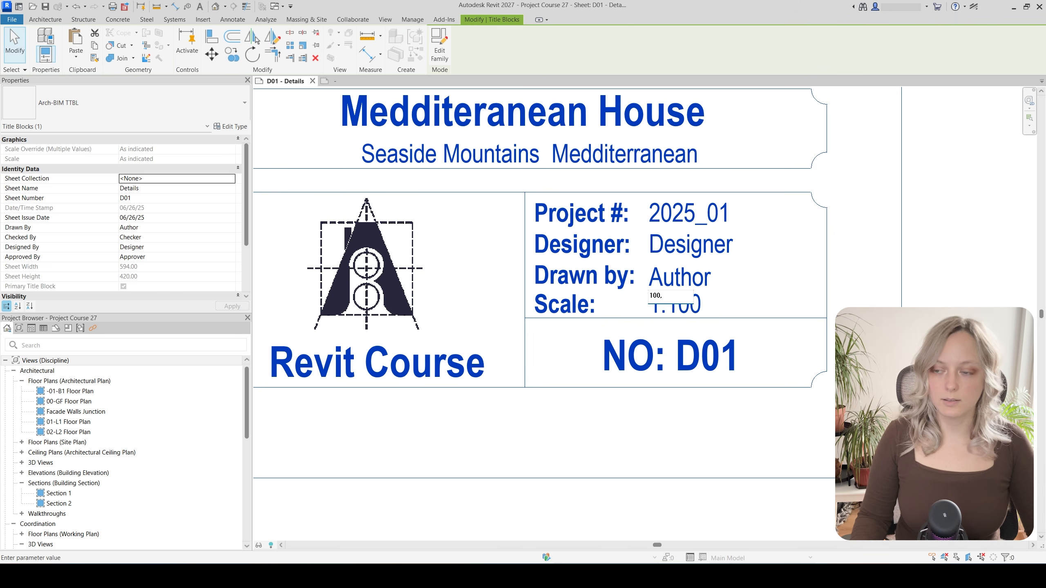
left_click(760, 261)
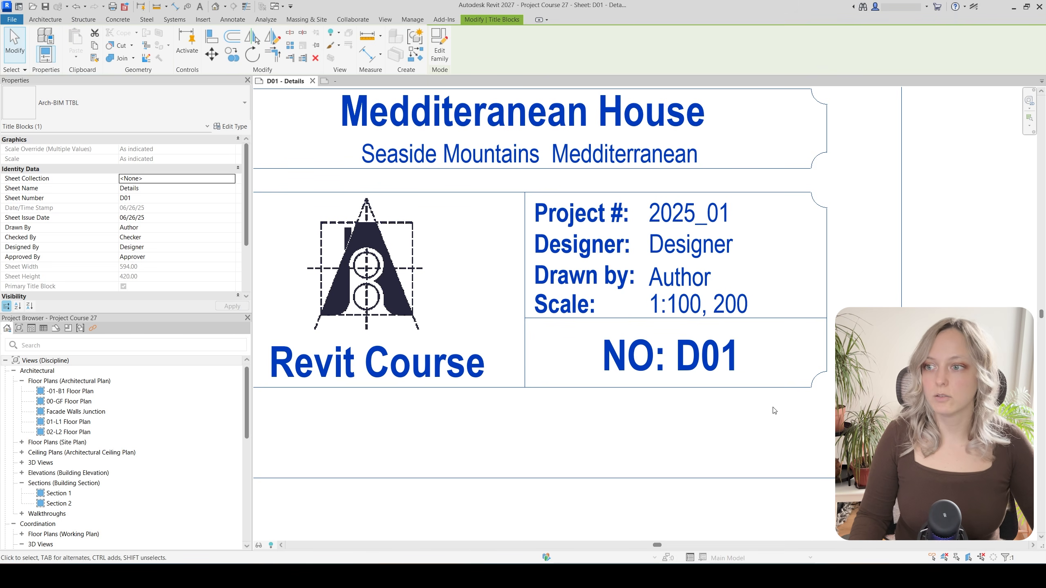
scroll(643, 422, "down", 2)
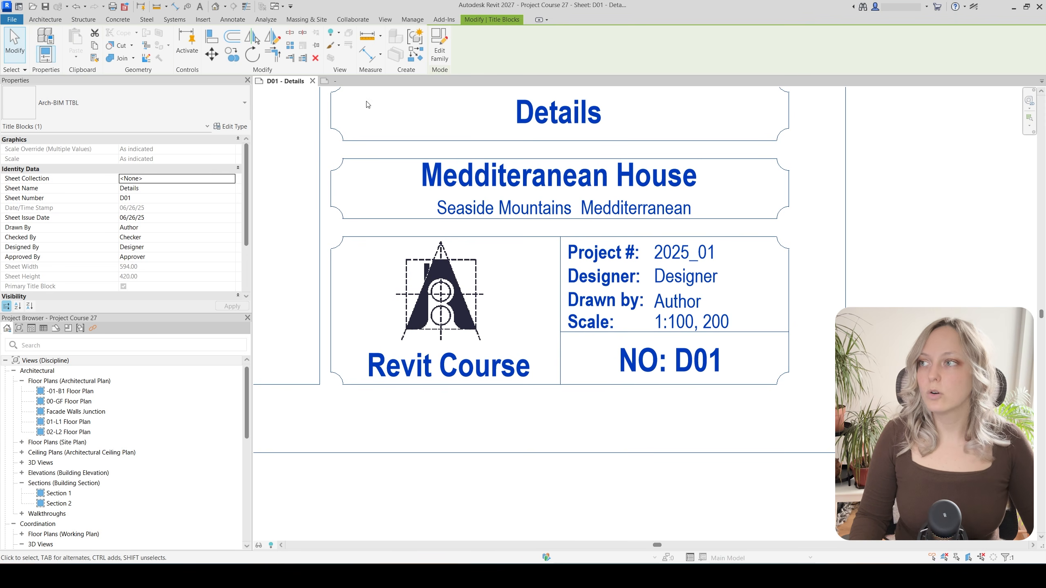
In the title block family, edit the Dummy Scale label to drop its 1: prefix
left_click(351, 84)
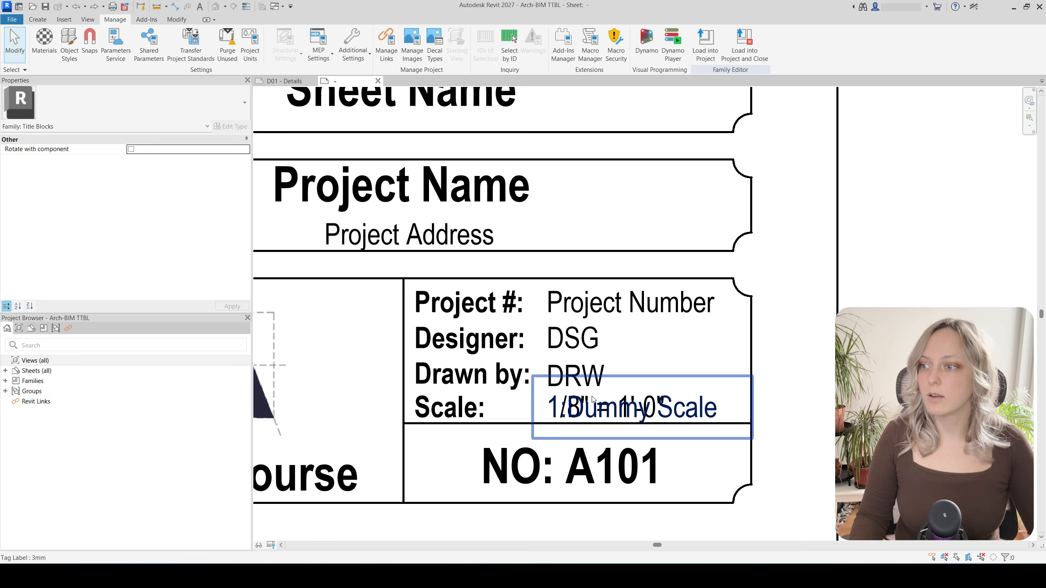
left_click(715, 420)
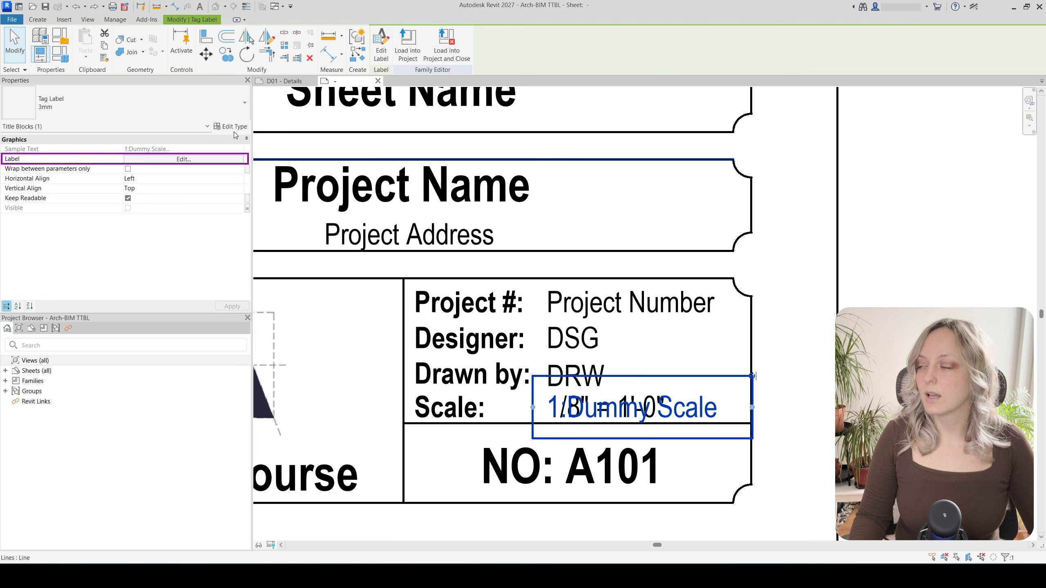
left_click(219, 160)
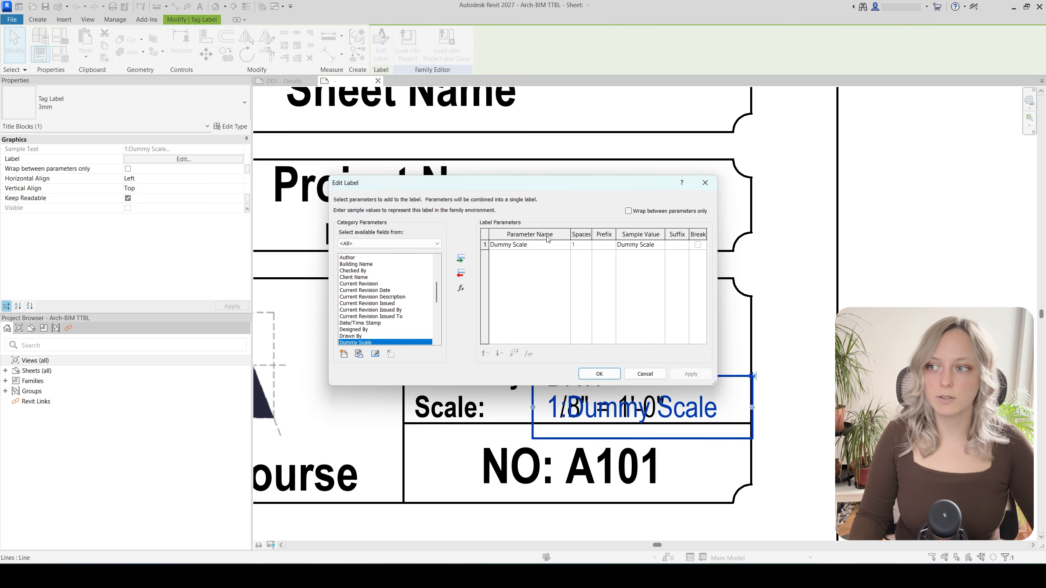
left_click(604, 377)
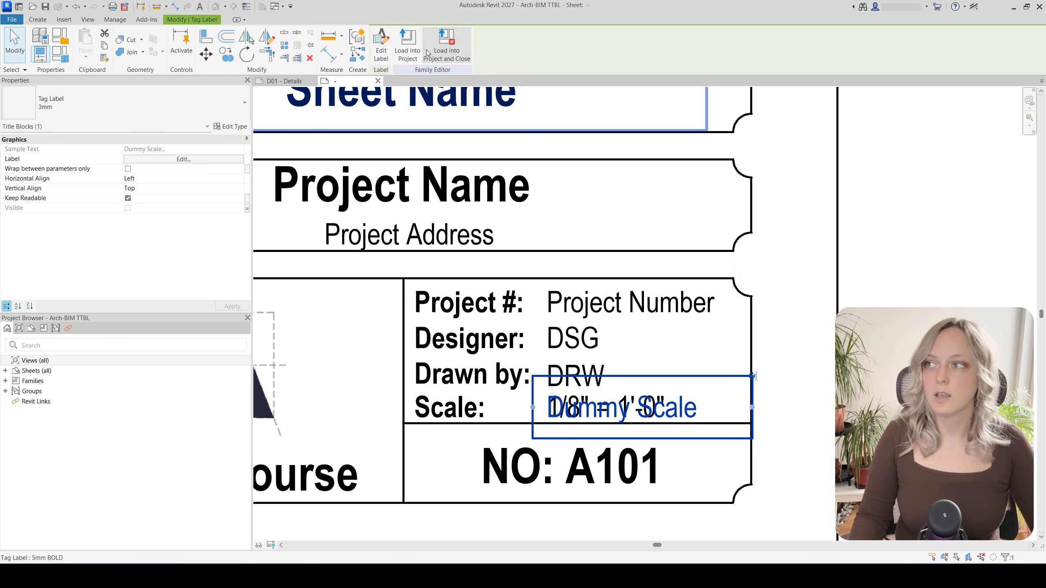
Reload the title block into the project, overwriting the existing version
left_click(407, 45)
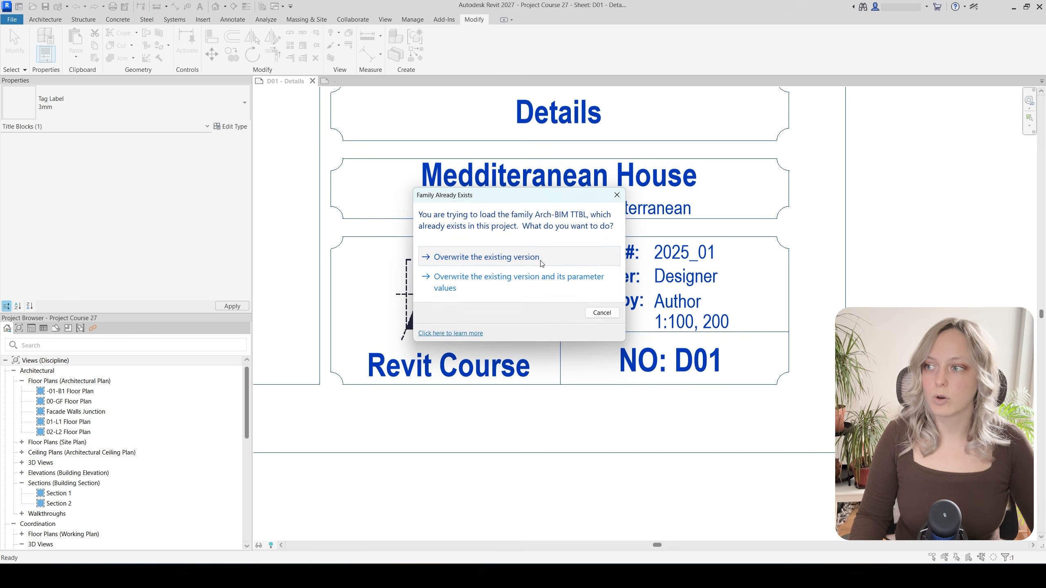
left_click(535, 257)
scroll(689, 321, "up", 3)
left_click(688, 322)
Change the D01 title block's scale value to 1:100, 1:200
left_click(685, 322)
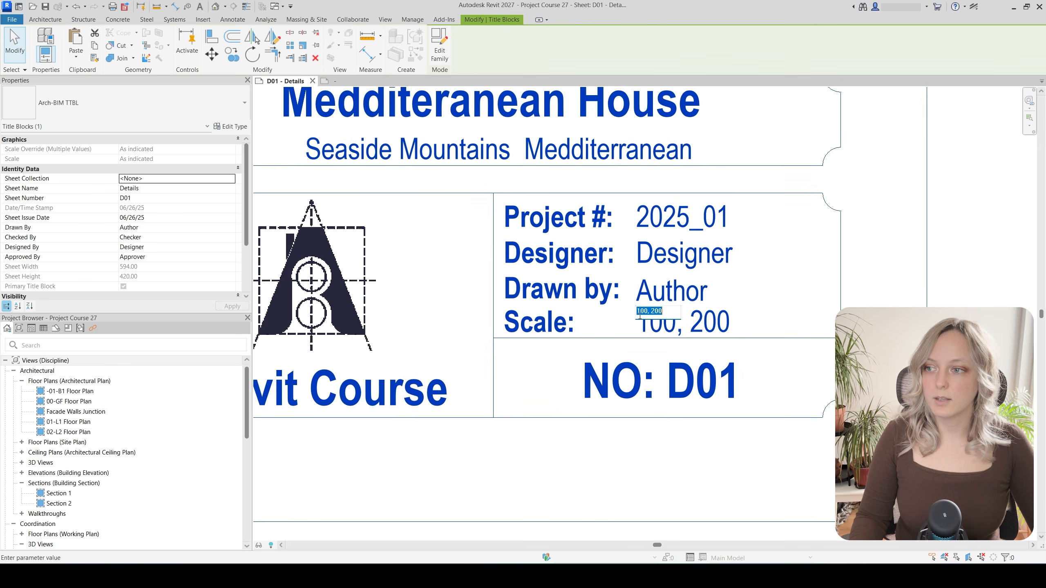
left_click(640, 311)
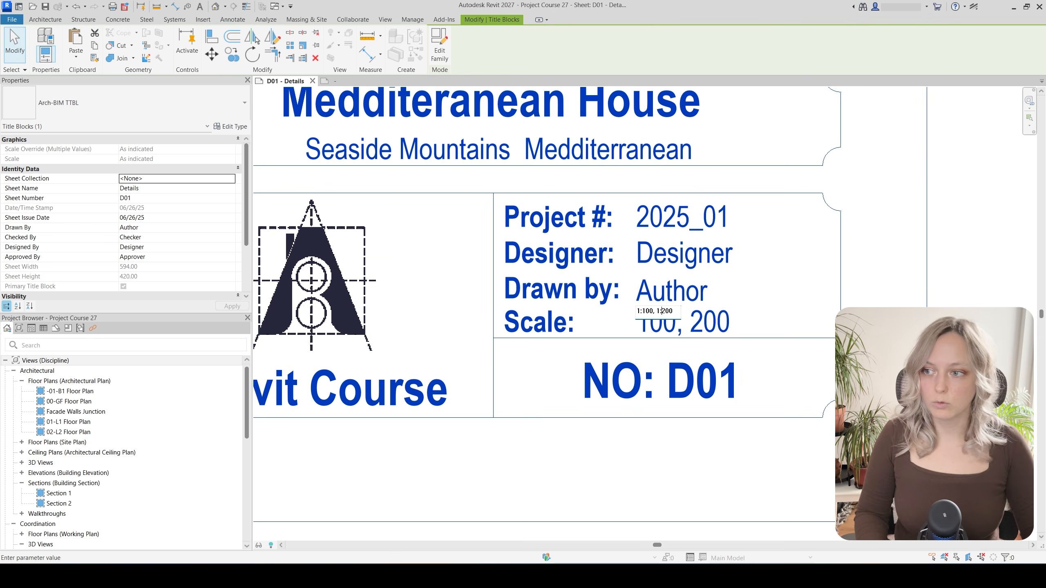
left_click(739, 323)
Inspect the DS01 Interior Doors Schedule sheet's title block and its 1 : 50 scale, then return to D01
scroll(764, 412, "down", 3)
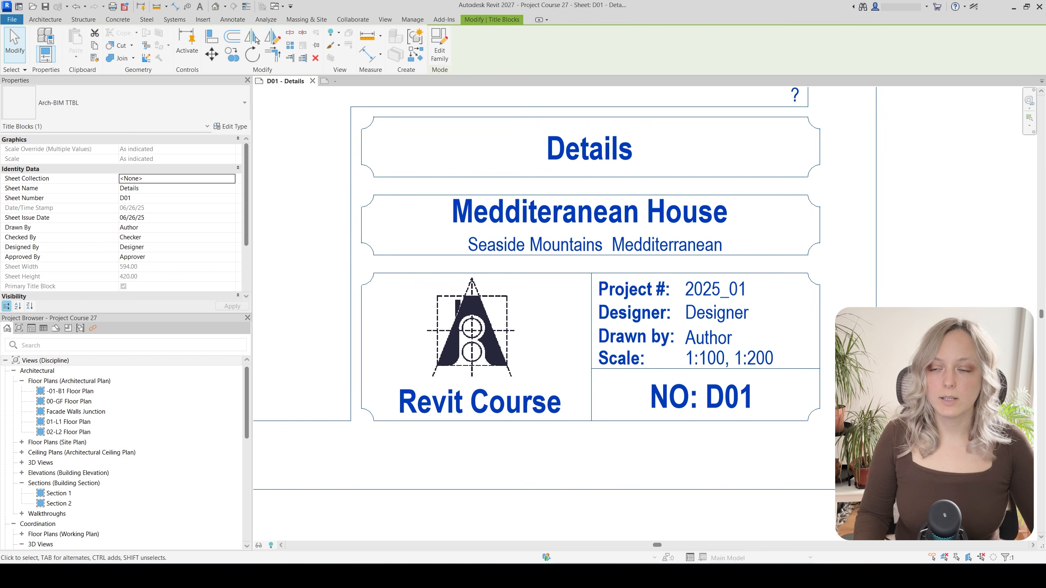
scroll(85, 455, "down", 2)
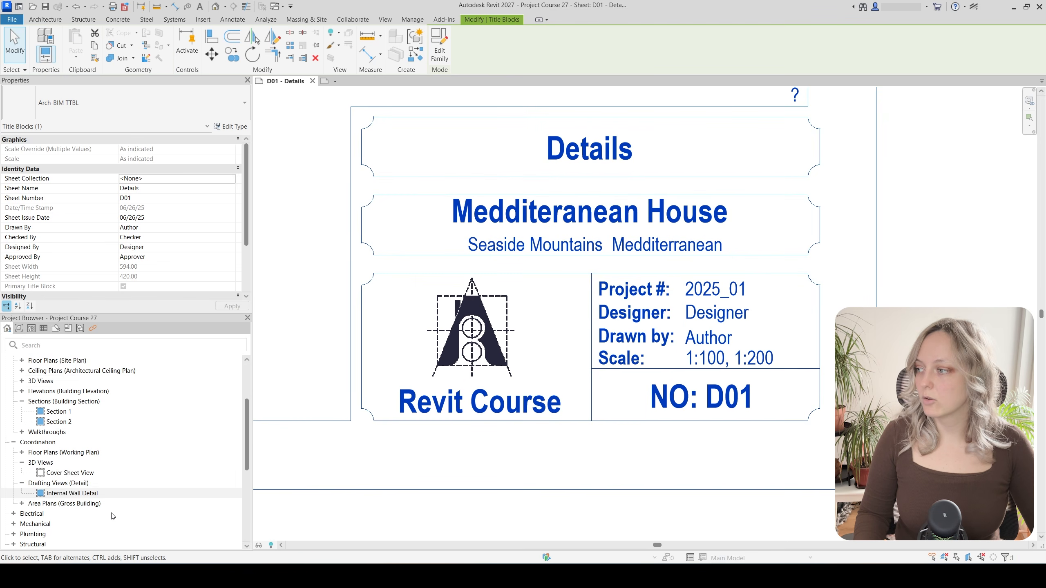
scroll(113, 517, "down", 3)
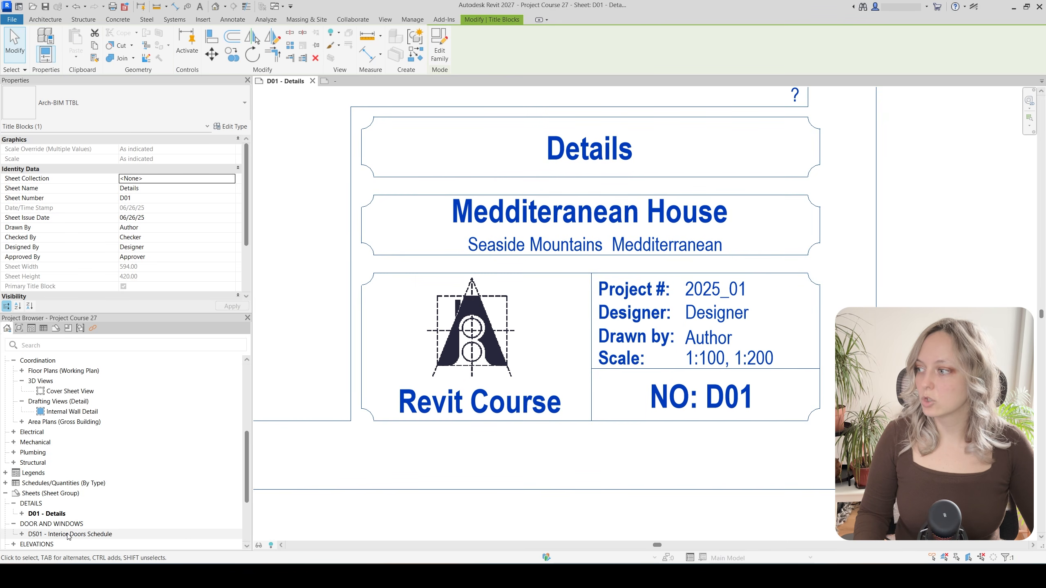
double_click(68, 534)
scroll(427, 462, "up", 3)
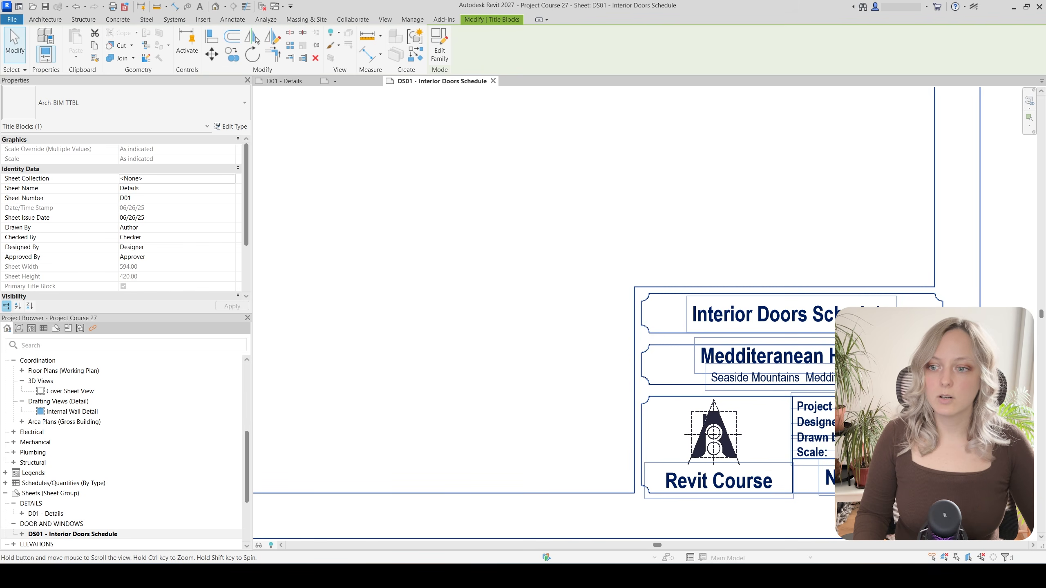
middle_click_drag(915, 472, 810, 476)
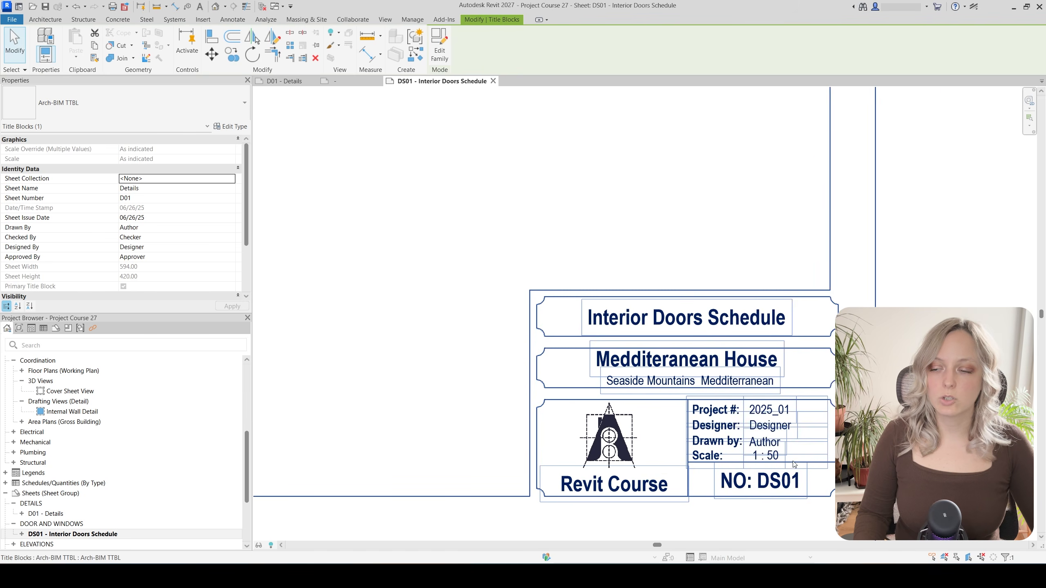
left_click(810, 476)
scroll(48, 256, "down", 3)
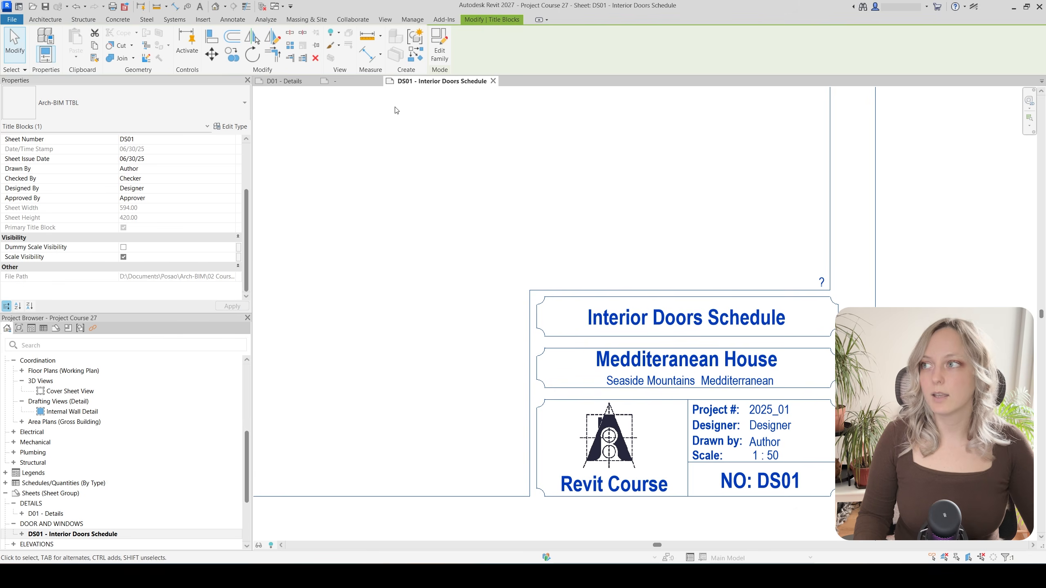
left_click(291, 81)
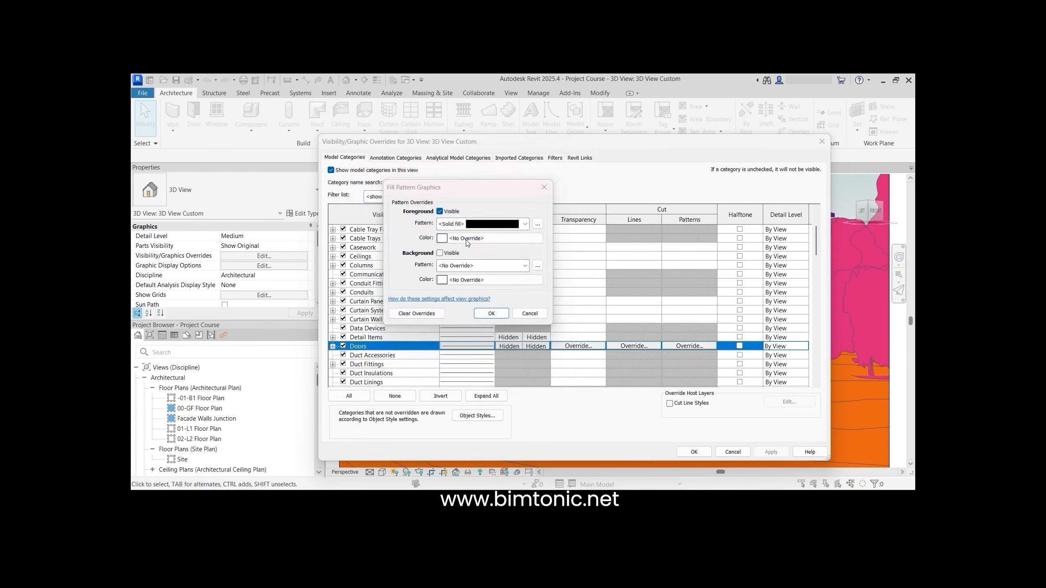
Play through the Revit course preview clips, ending on the Curtain Walls Joins and Slanted Curtain Walls lesson
left_click(467, 239)
left_click(395, 272)
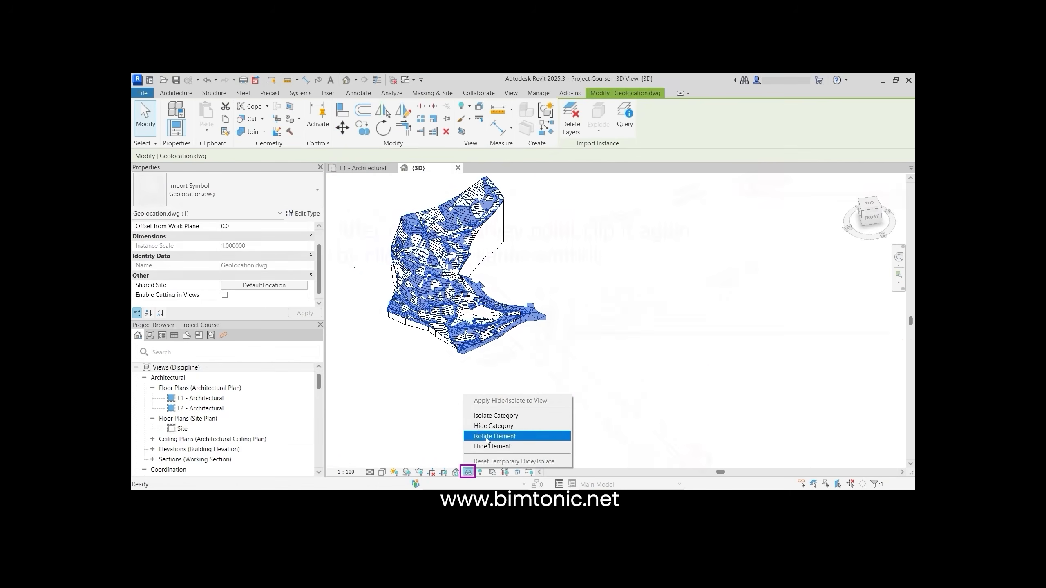
left_click(505, 449)
middle_click_drag(376, 361, 408, 364, "shift")
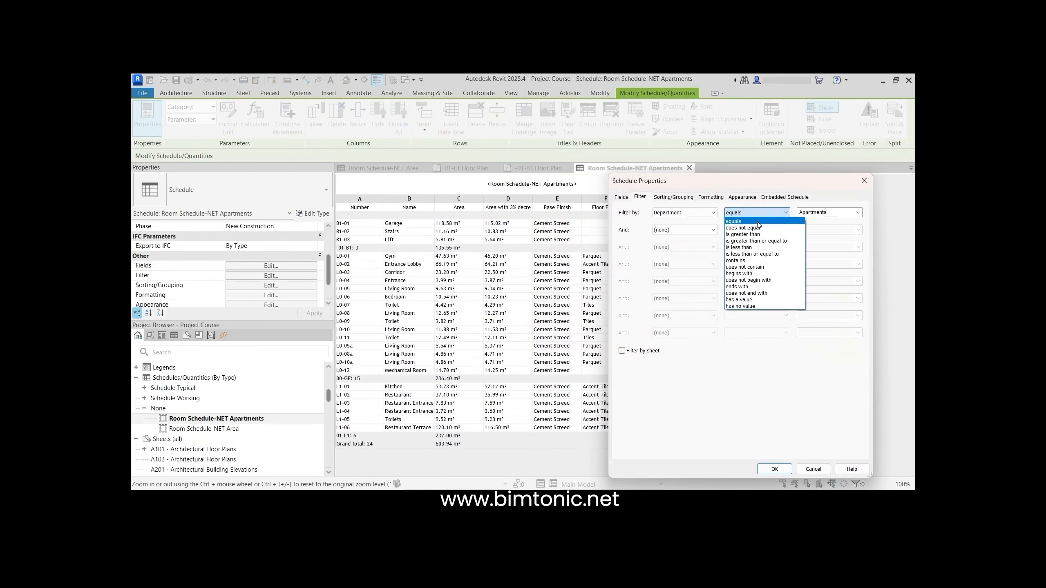
left_click(773, 469)
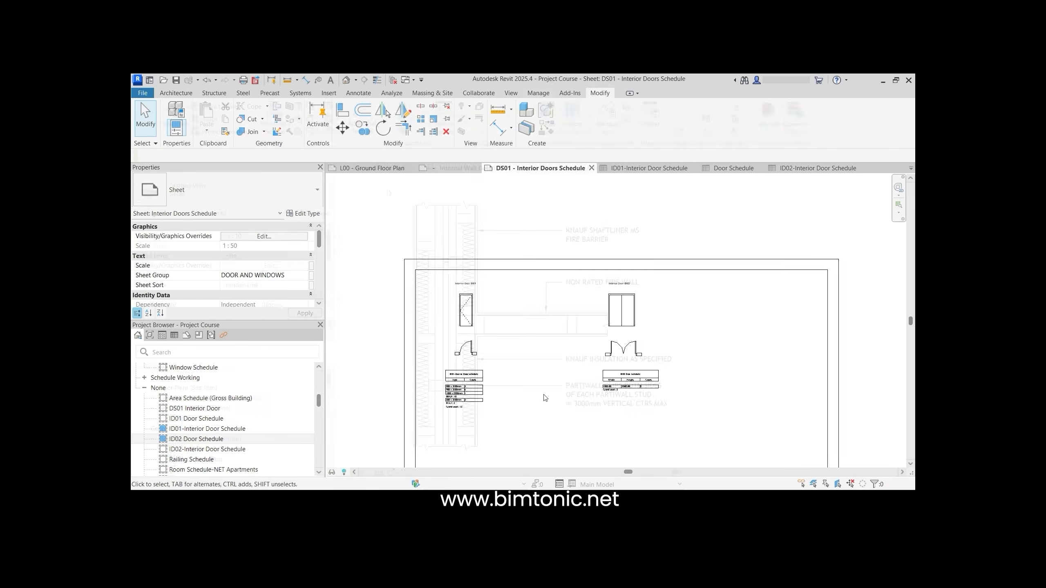
left_click(484, 331)
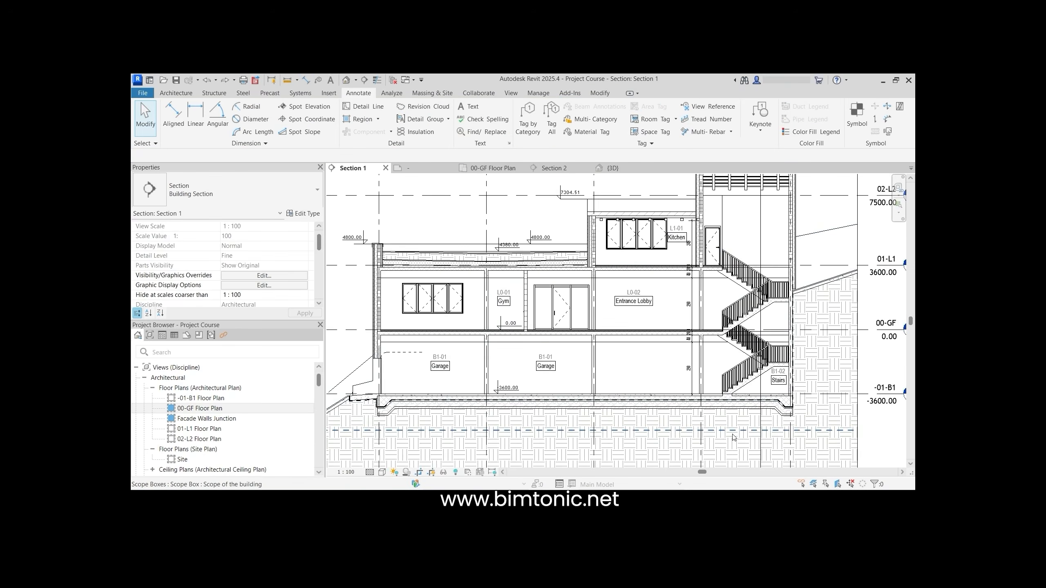
scroll(733, 437, "up", 2)
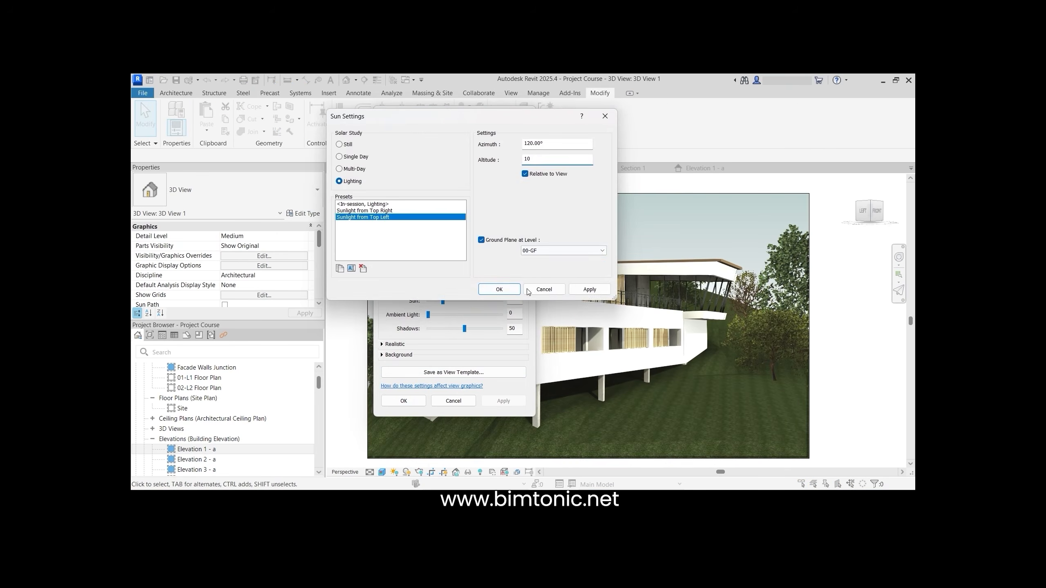
left_click(529, 291)
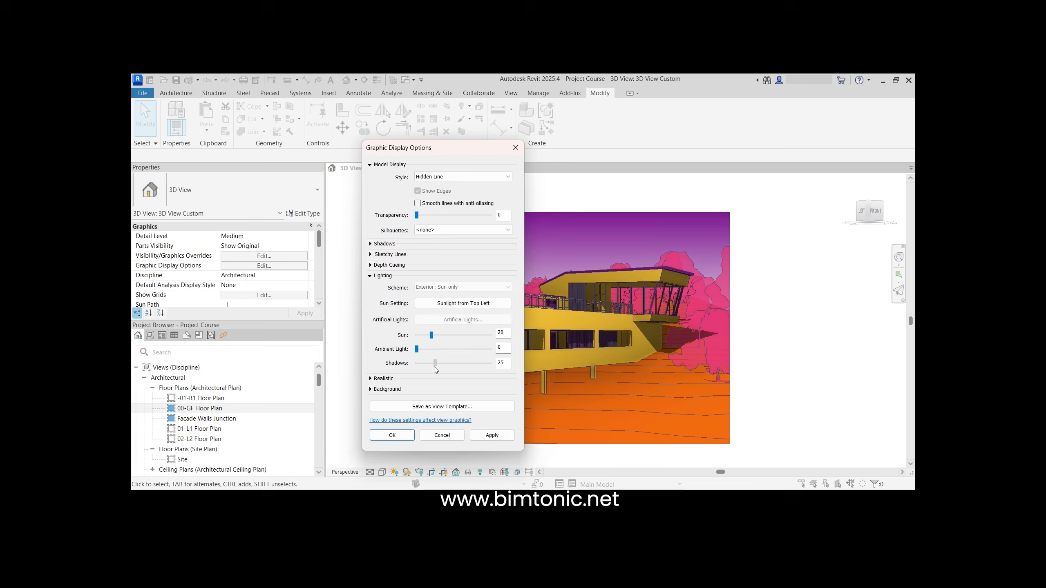
left_click(391, 435)
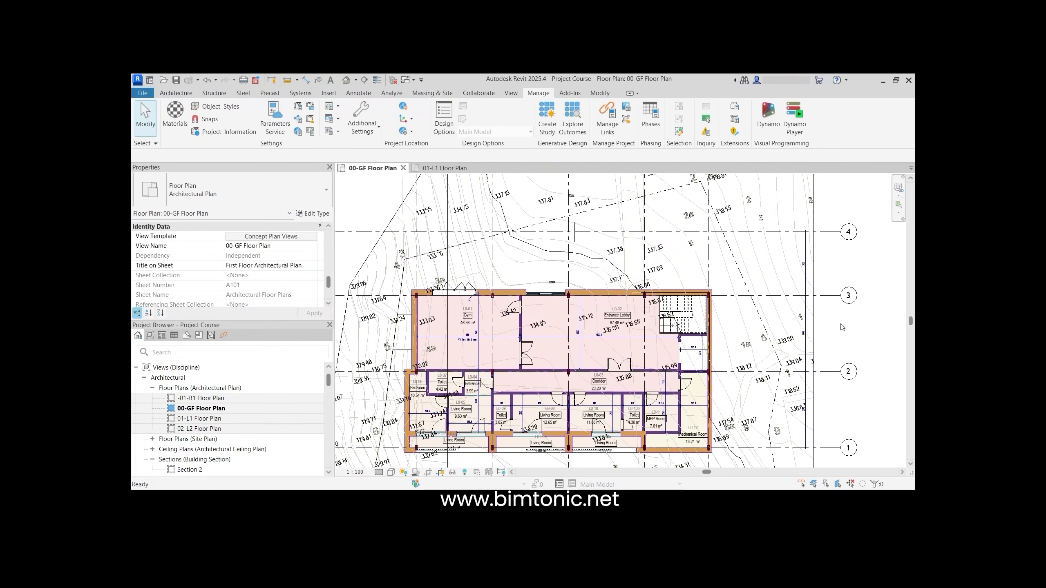
scroll(491, 338, "down", 12)
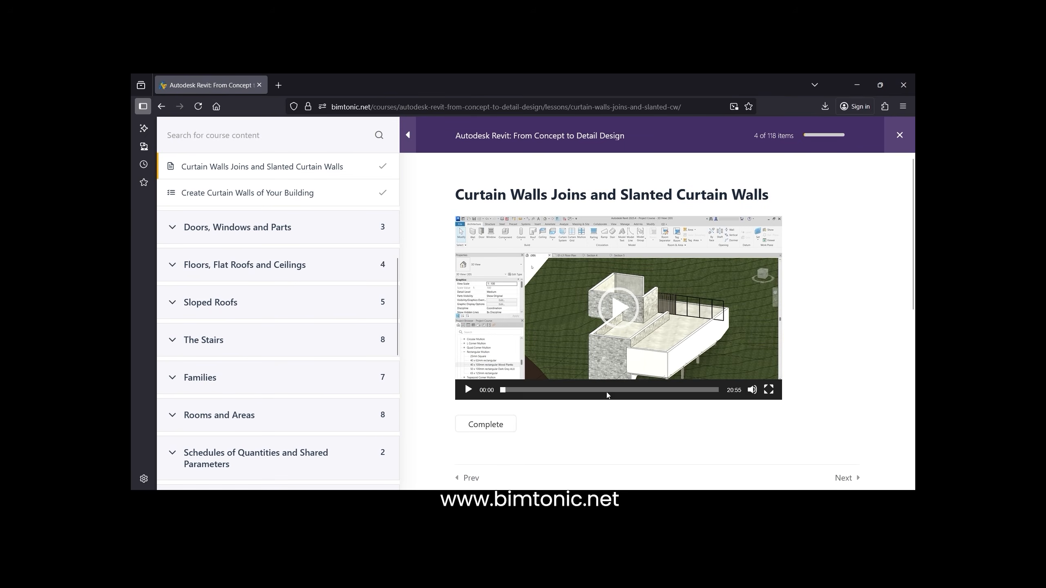
Complete the Curtain Walls lesson and begin the 'Start your new project in desired units' assignment
left_click(474, 423)
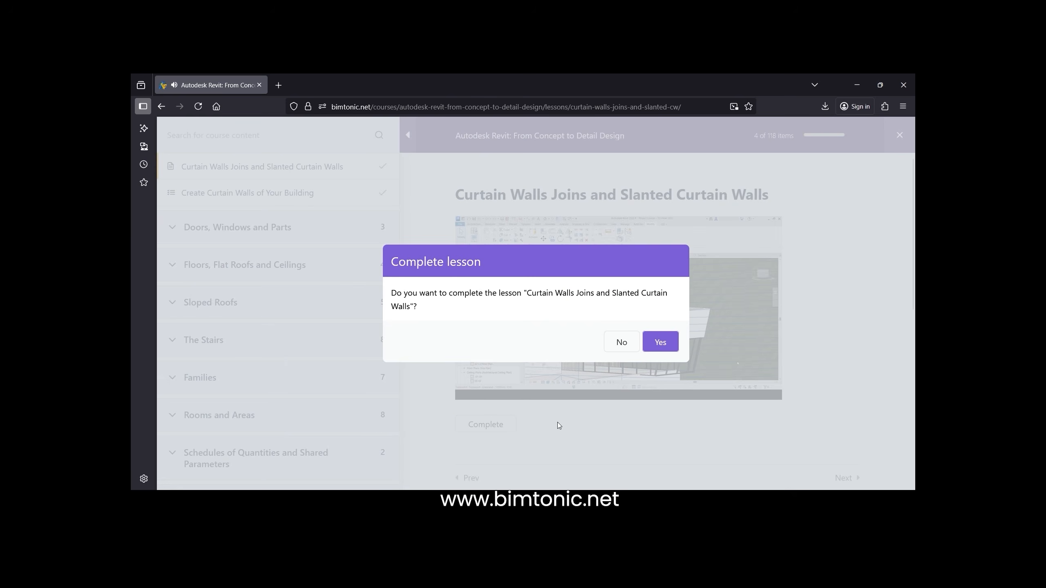
left_click(677, 348)
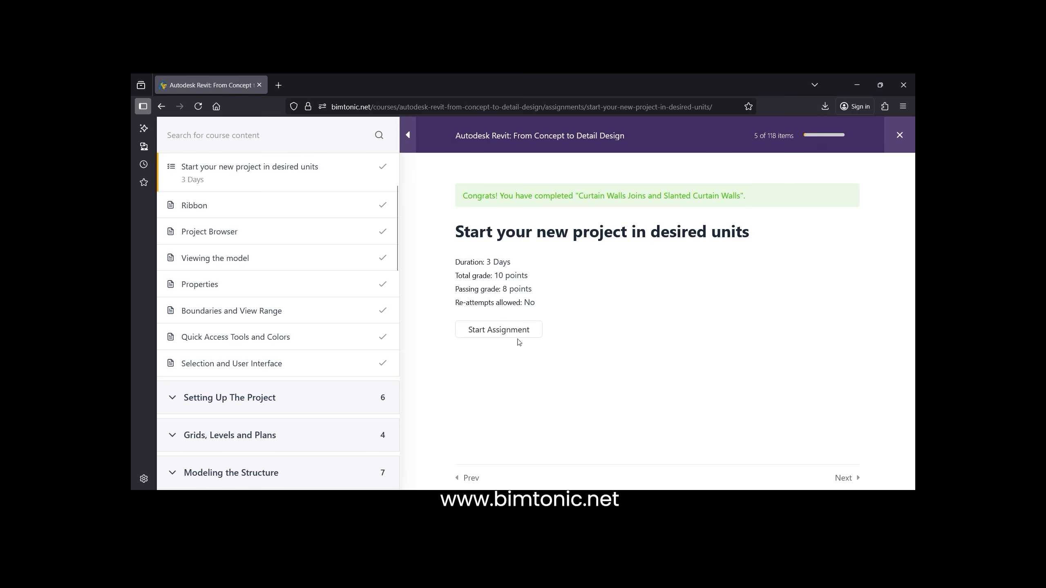
left_click(517, 335)
scroll(516, 336, "down", 10)
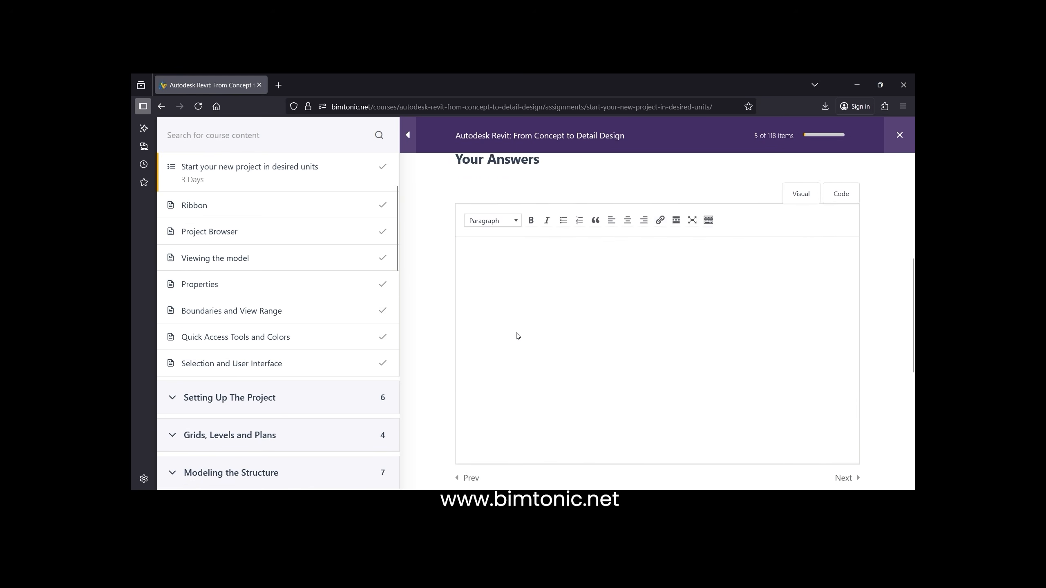